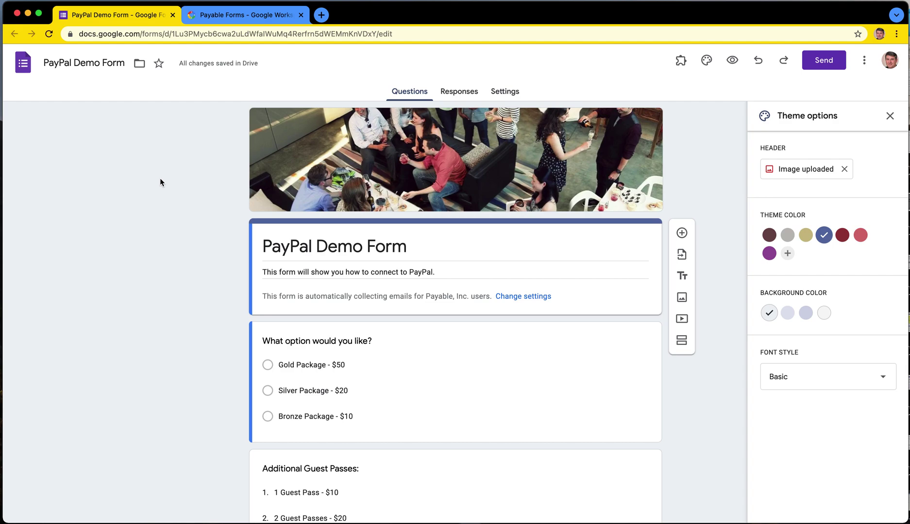
Step: Scroll through the form and check the package-choice question's Multiple choice type
{"action": "scroll", "coordinate": [169, 258], "scroll_direction": "down", "scroll_amount": 5}
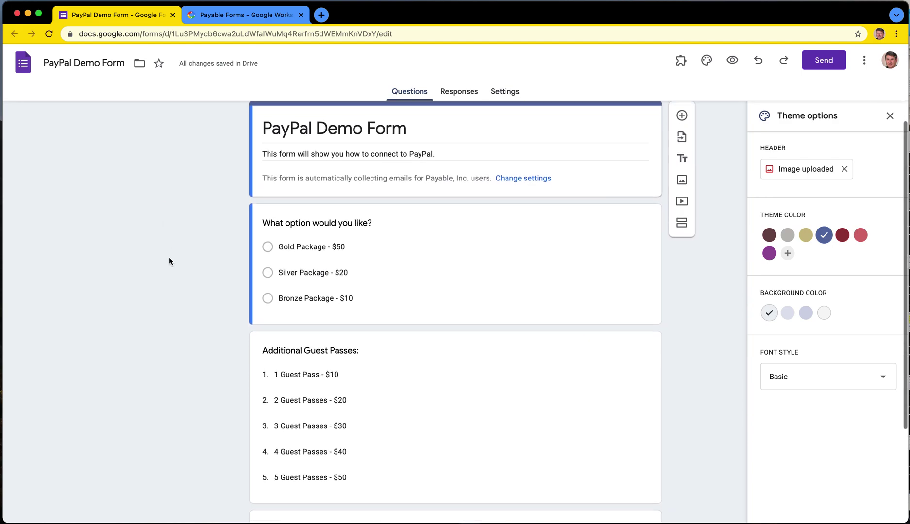
{"action": "scroll", "coordinate": [169, 261], "scroll_direction": "down", "scroll_amount": 2}
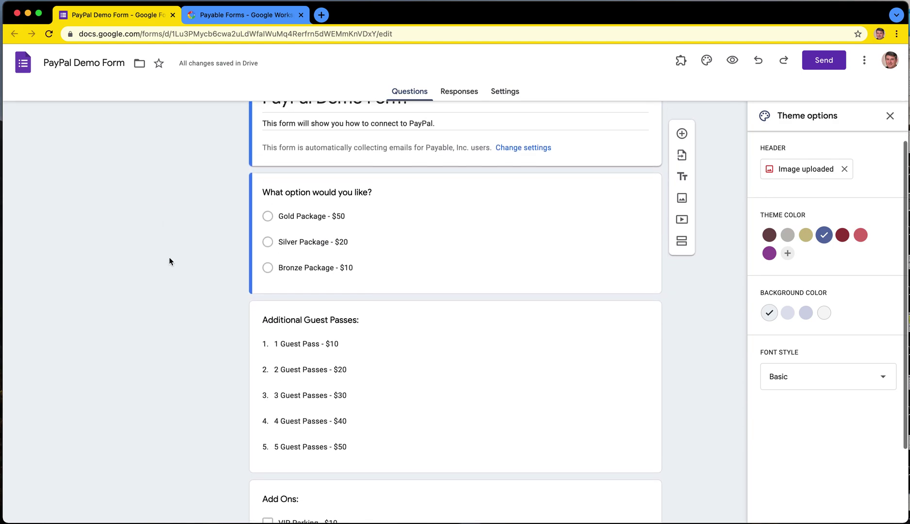
{"action": "scroll", "coordinate": [169, 260], "scroll_direction": "up", "scroll_amount": 5}
{"action": "scroll", "coordinate": [257, 278], "scroll_direction": "down", "scroll_amount": 10}
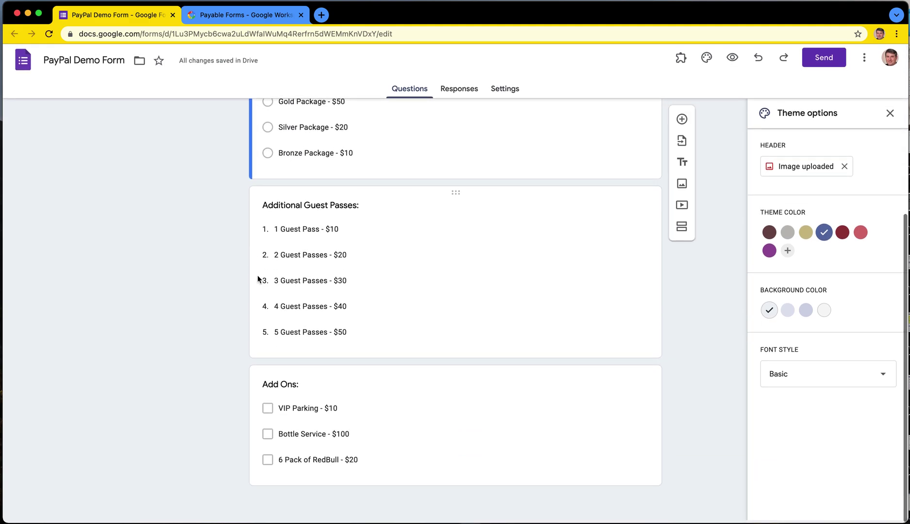
{"action": "scroll", "coordinate": [258, 280], "scroll_direction": "up", "scroll_amount": 10}
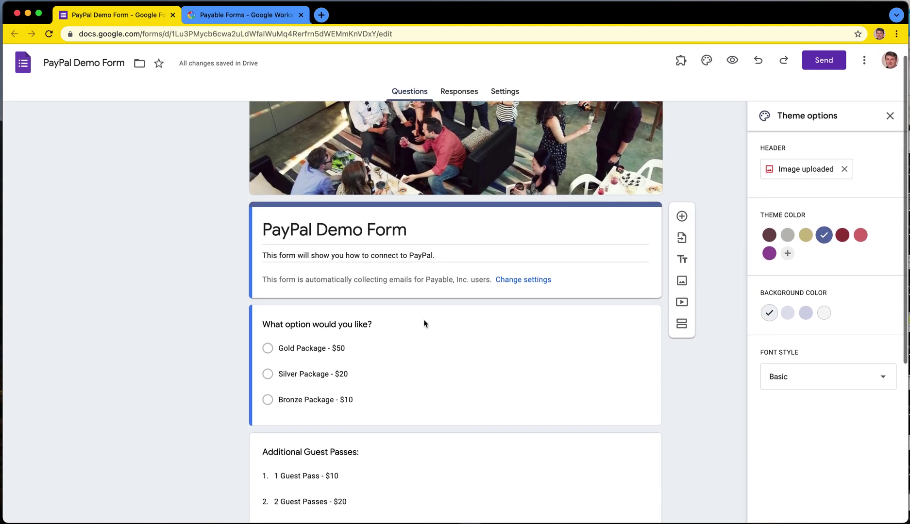
{"action": "scroll", "coordinate": [424, 320], "scroll_direction": "down", "scroll_amount": 3}
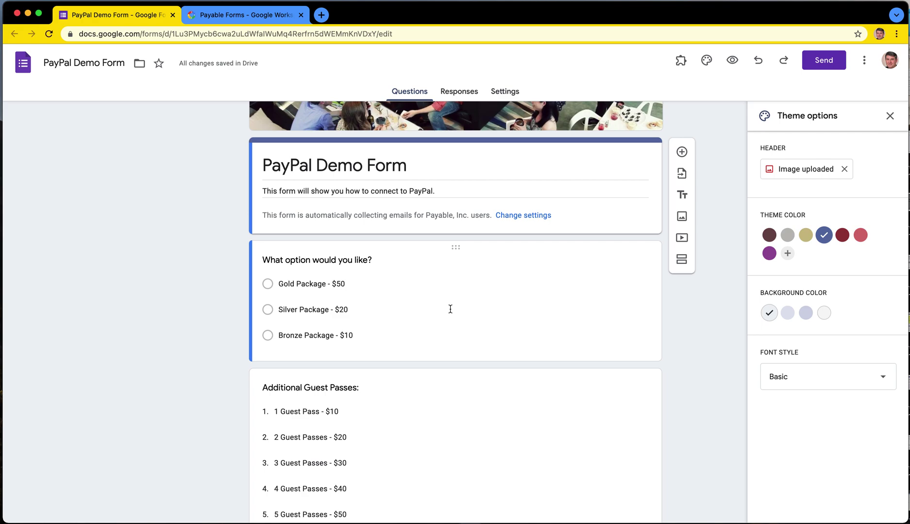
{"action": "left_click", "coordinate": [392, 292]}
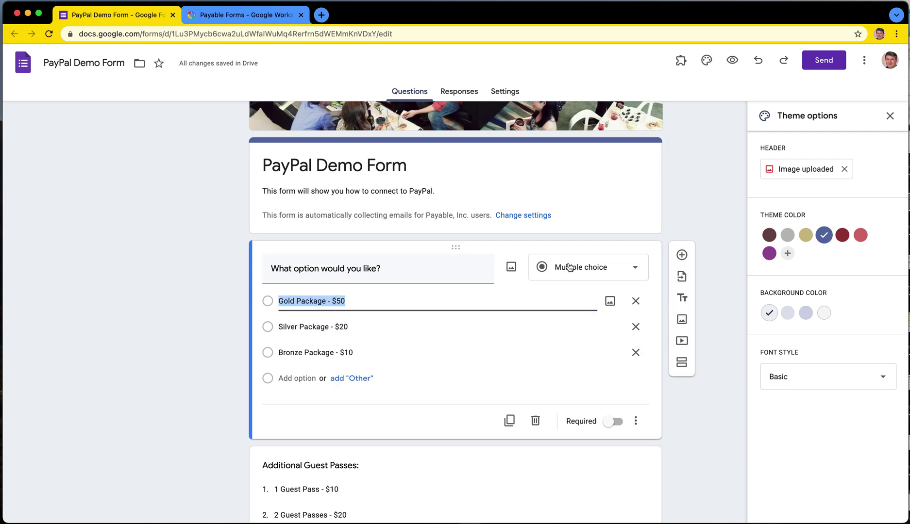
{"action": "scroll", "coordinate": [459, 357], "scroll_direction": "down", "scroll_amount": 1}
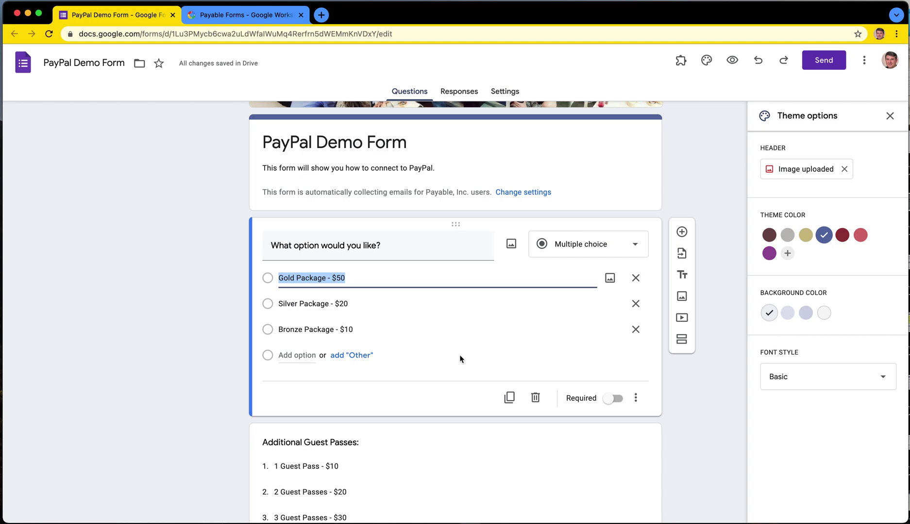
{"action": "scroll", "coordinate": [478, 342], "scroll_direction": "down", "scroll_amount": 1}
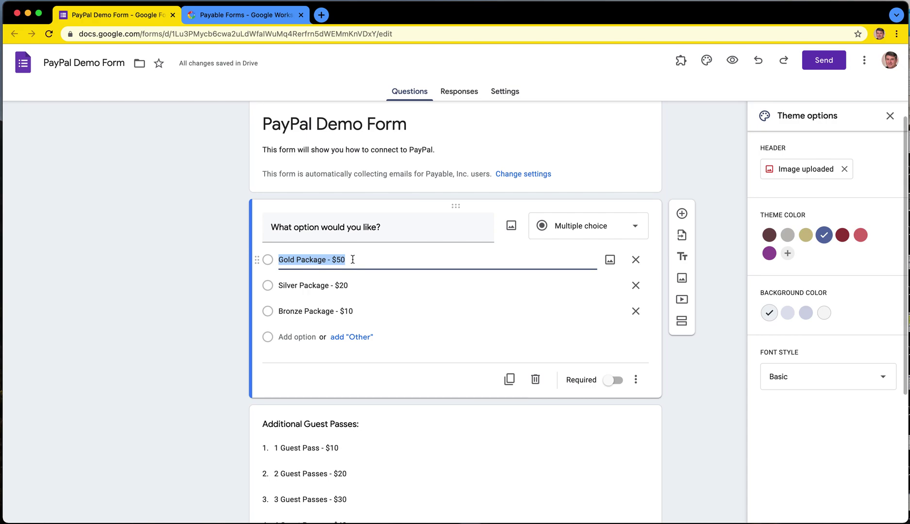
{"action": "scroll", "coordinate": [412, 332], "scroll_direction": "down", "scroll_amount": 5}
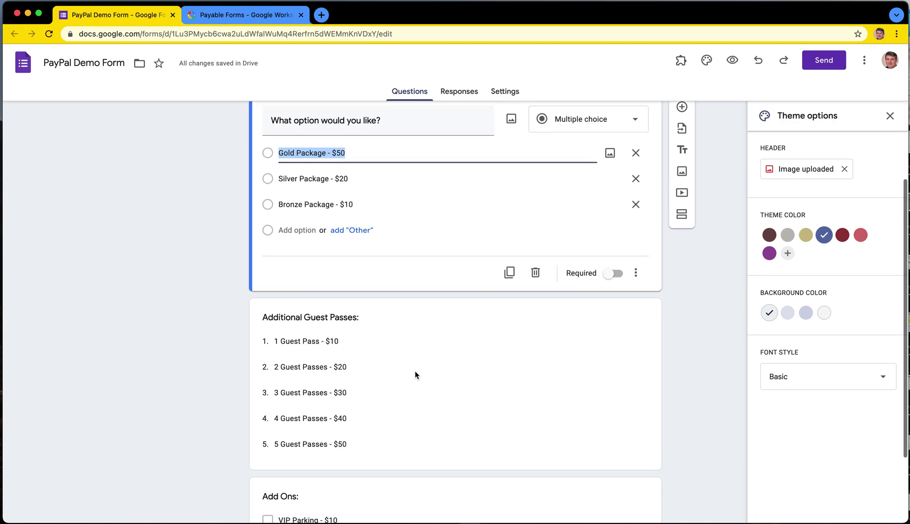
Step: Check the Guest Passes dropdown and Add Ons checkboxes, then switch to the Payable Forms listing
{"action": "left_click", "coordinate": [416, 393]}
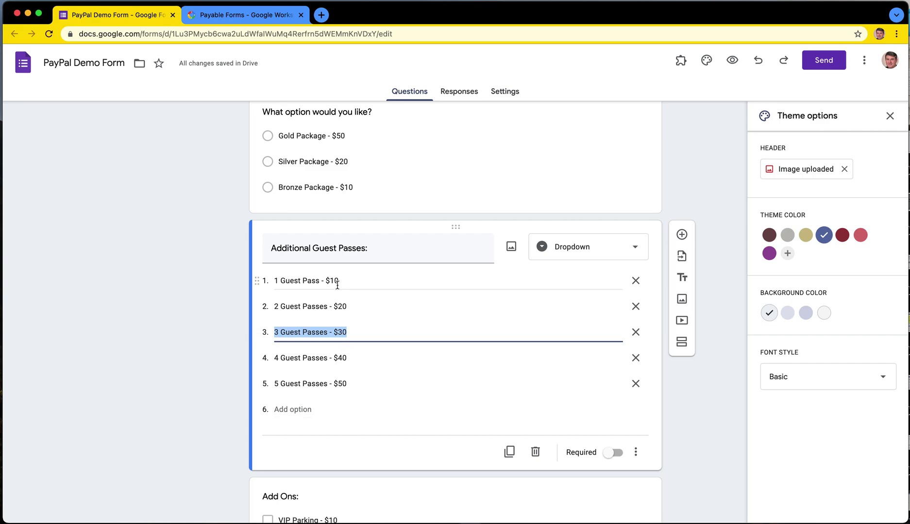
{"action": "scroll", "coordinate": [333, 383], "scroll_direction": "down", "scroll_amount": 3}
{"action": "left_click", "coordinate": [394, 434]}
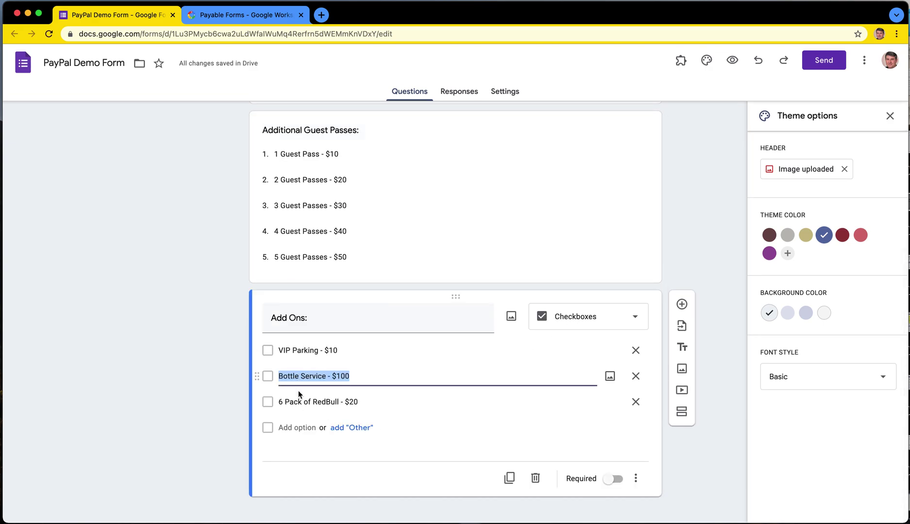
{"action": "left_click", "coordinate": [190, 349]}
{"action": "scroll", "coordinate": [190, 348], "scroll_direction": "up", "scroll_amount": 10}
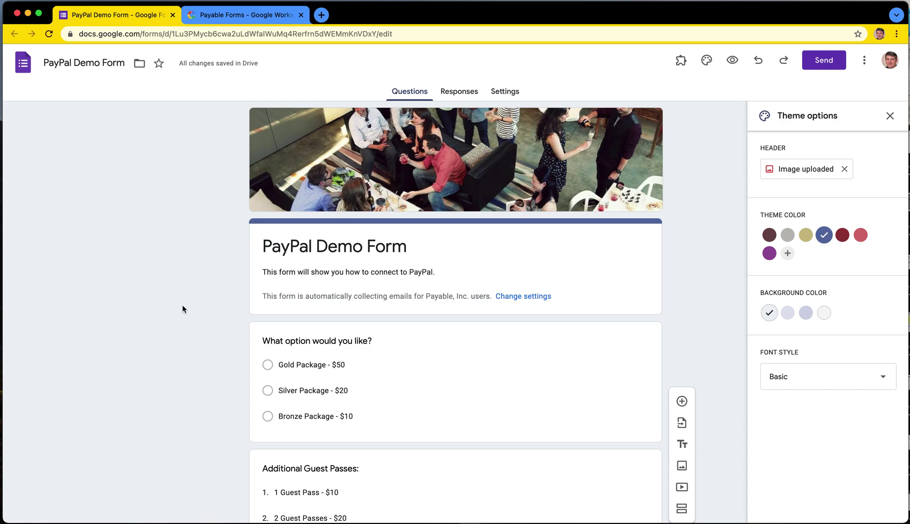
{"action": "left_click", "coordinate": [216, 15]}
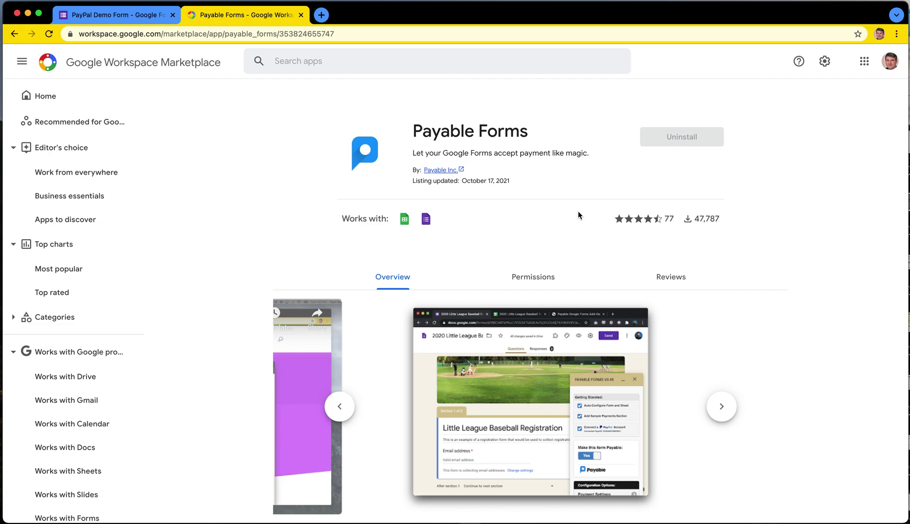
Step: Return to the PayPal Demo Form editor tab after viewing the installed add-on
{"action": "left_click", "coordinate": [123, 16]}
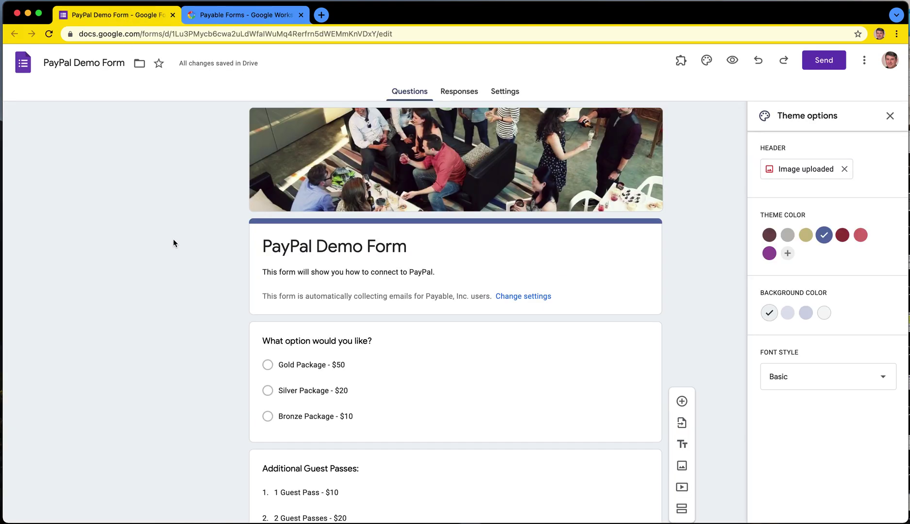
Step: Reload the editor, launch Payable Forms' Make this Form Payable and run Auto-Configure Form and Sheet
{"action": "left_click", "coordinate": [49, 34]}
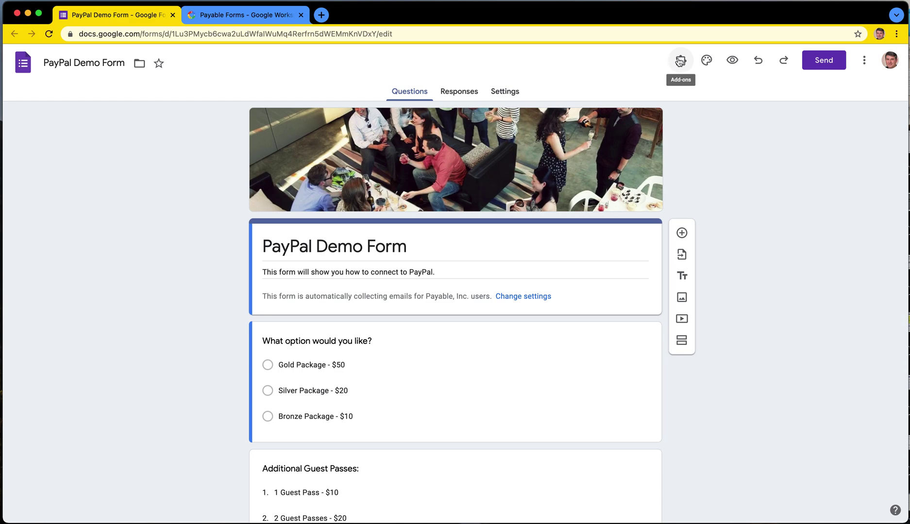
{"action": "left_click", "coordinate": [679, 61]}
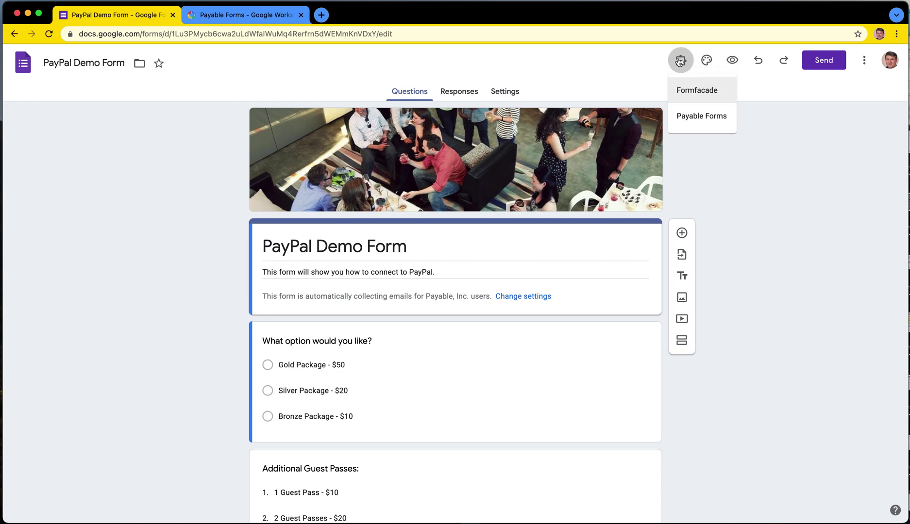
{"action": "left_click", "coordinate": [697, 117]}
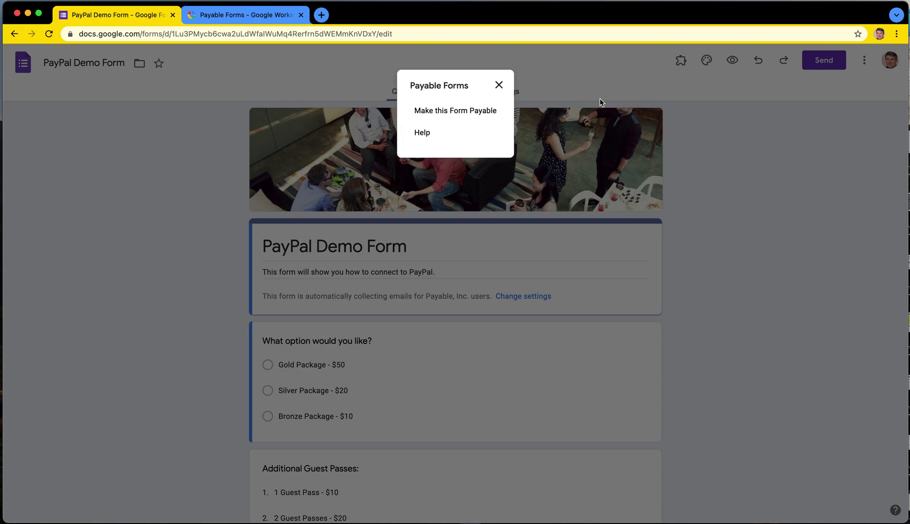
{"action": "left_click", "coordinate": [476, 112]}
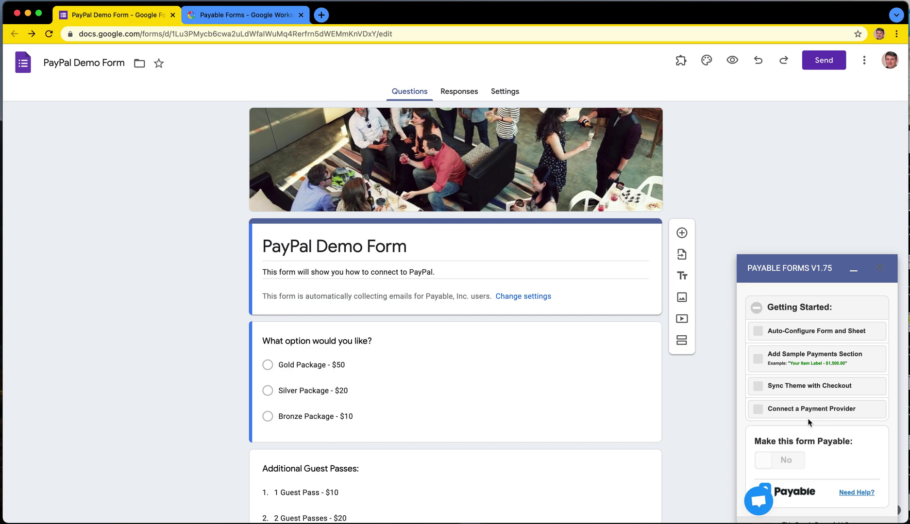
{"action": "left_click", "coordinate": [800, 335]}
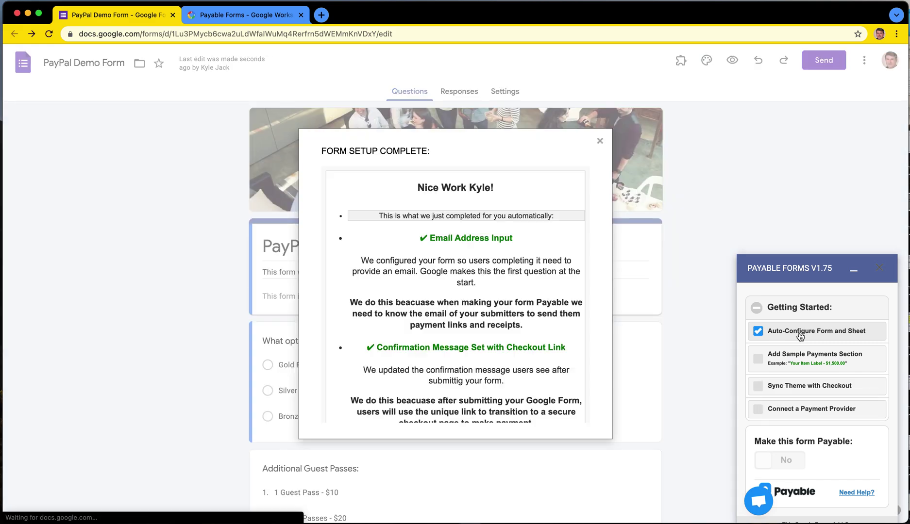
Step: Dismiss the form setup summary and sync the form's theme with the checkout page
{"action": "scroll", "coordinate": [514, 332], "scroll_direction": "down", "scroll_amount": 1}
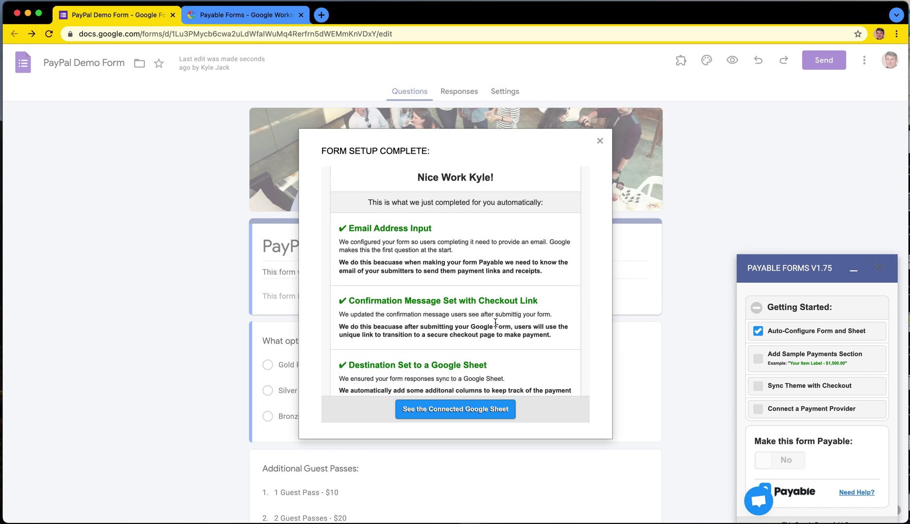
{"action": "scroll", "coordinate": [495, 322], "scroll_direction": "down", "scroll_amount": 2}
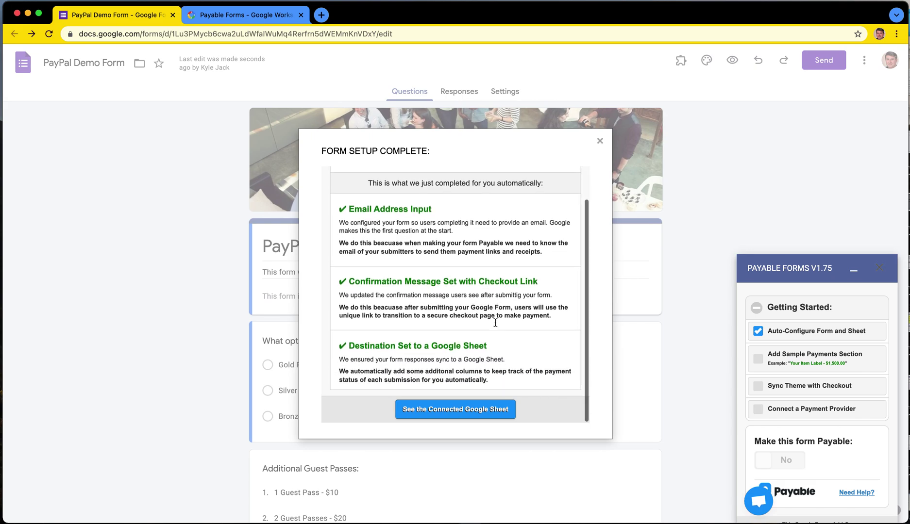
{"action": "left_click", "coordinate": [601, 141]}
{"action": "left_click", "coordinate": [798, 387]}
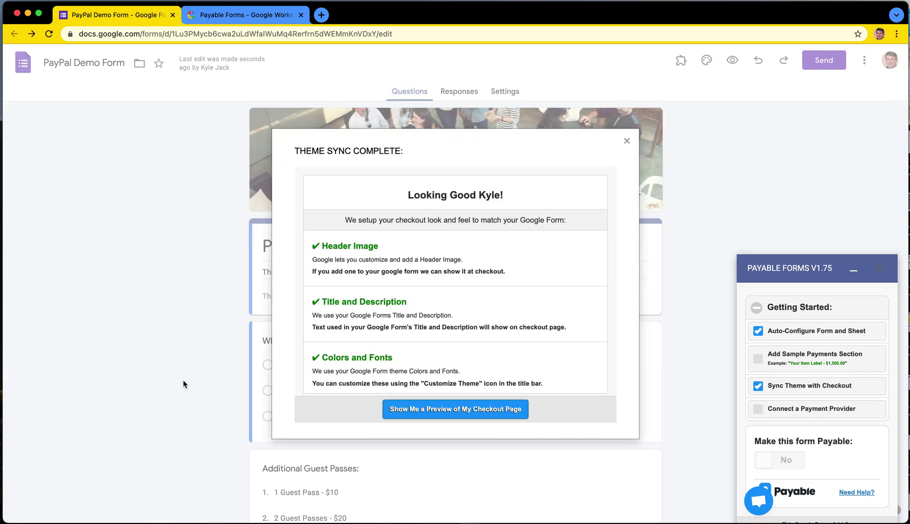
{"action": "left_click", "coordinate": [626, 140]}
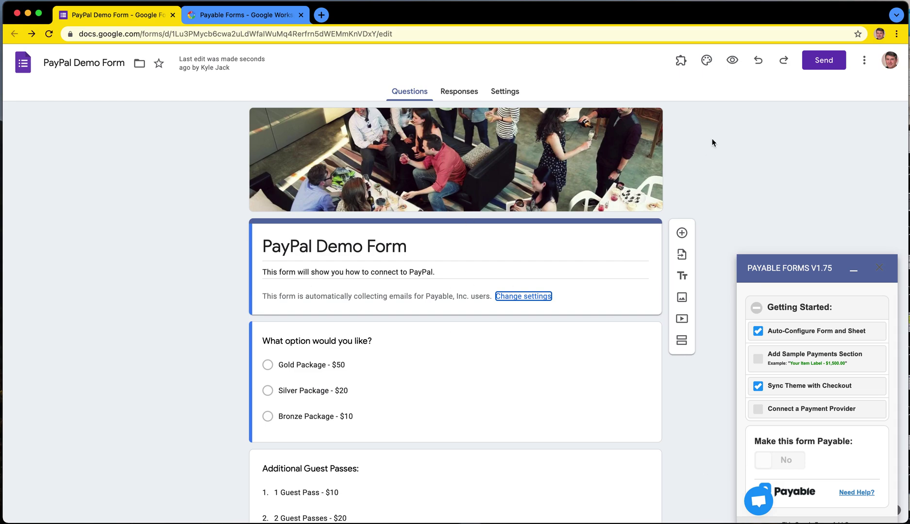
Step: Check the form's theme options, then start connecting a payment provider
{"action": "left_click", "coordinate": [707, 60]}
{"action": "left_click", "coordinate": [853, 270]}
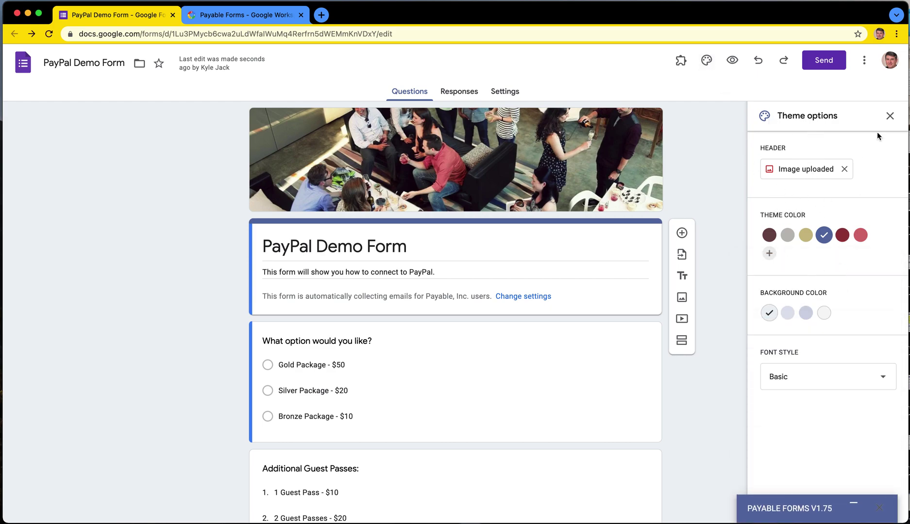
{"action": "left_click", "coordinate": [890, 117]}
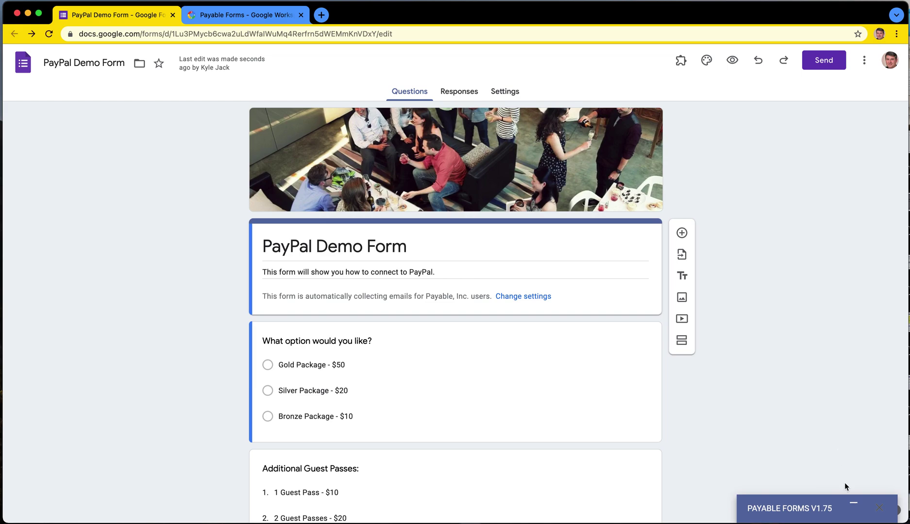
{"action": "left_click", "coordinate": [856, 510]}
{"action": "scroll", "coordinate": [825, 421], "scroll_direction": "down", "scroll_amount": 2}
{"action": "left_click", "coordinate": [797, 392]}
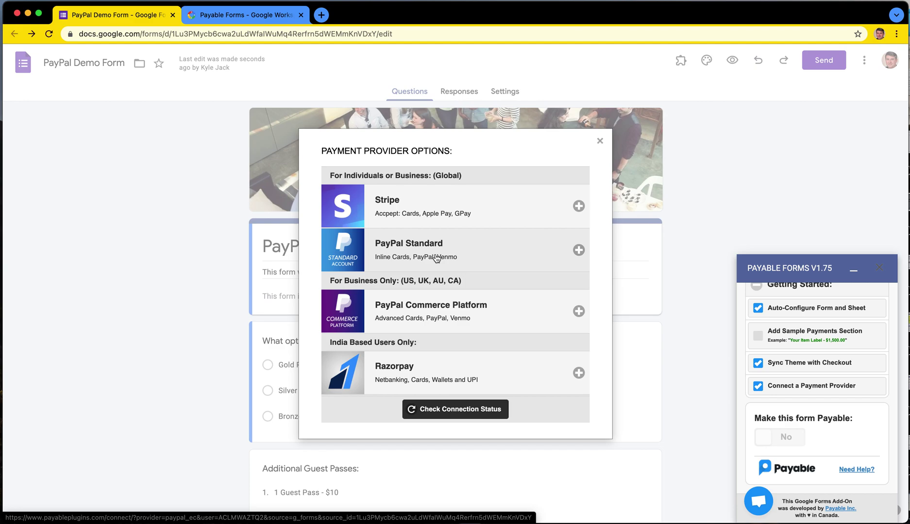
Step: Review the provider options: Stripe, PayPal Standard, PayPal Commerce Platform and Razorpay
{"action": "scroll", "coordinate": [437, 259], "scroll_direction": "down", "scroll_amount": 1}
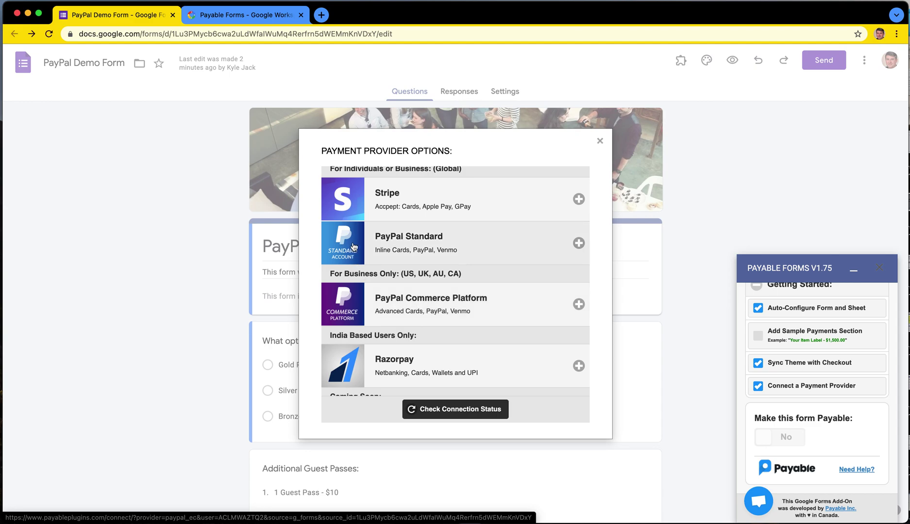
Step: Choose PayPal Standard and enter the merchant account's email address
{"action": "left_click", "coordinate": [353, 245]}
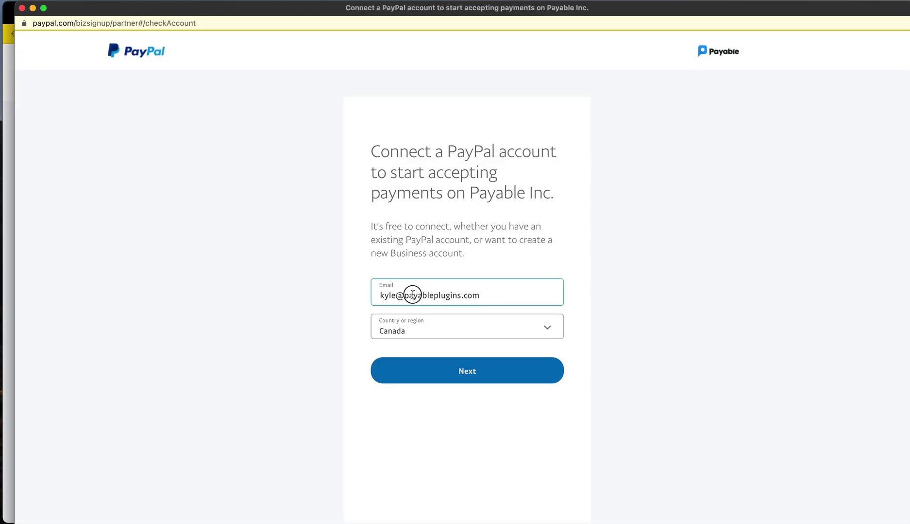
{"action": "triple_click", "coordinate": [413, 295]}
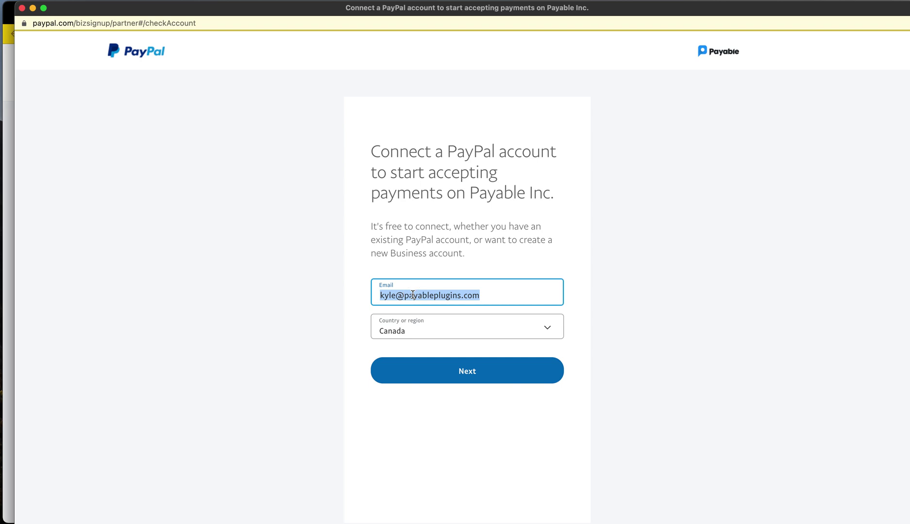
{"action": "key", "text": "BackSpace"}
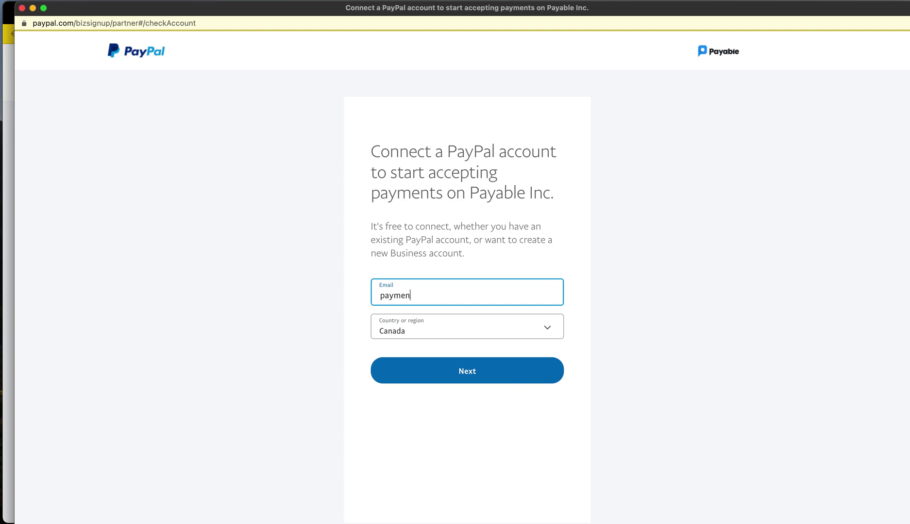
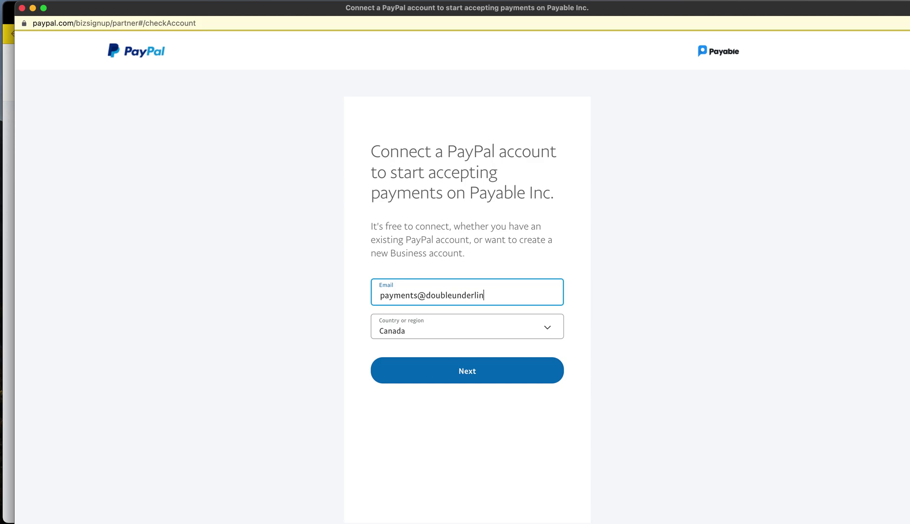
{"action": "left_click", "coordinate": [478, 371]}
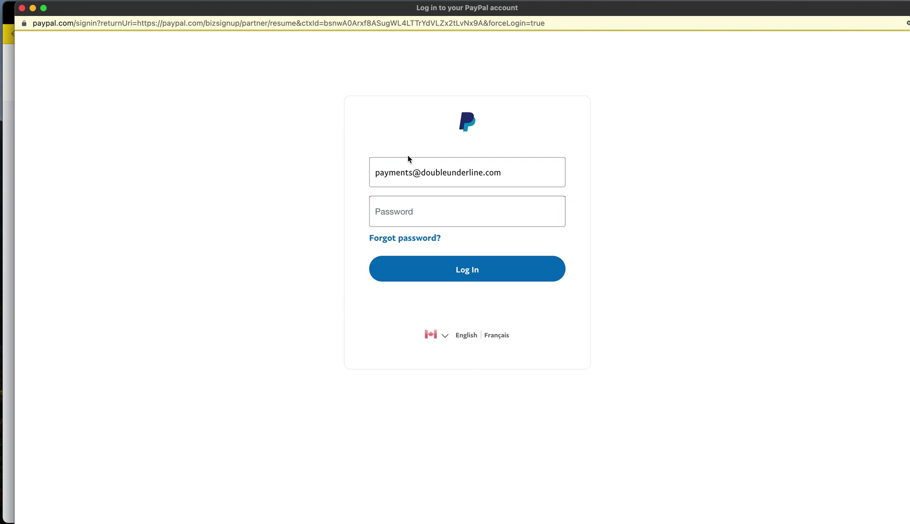
Step: Enter the merchant account password and log in to PayPal
{"action": "left_click", "coordinate": [412, 204]}
{"action": "left_click", "coordinate": [401, 214]}
{"action": "type", "text": "••••••••••••"}
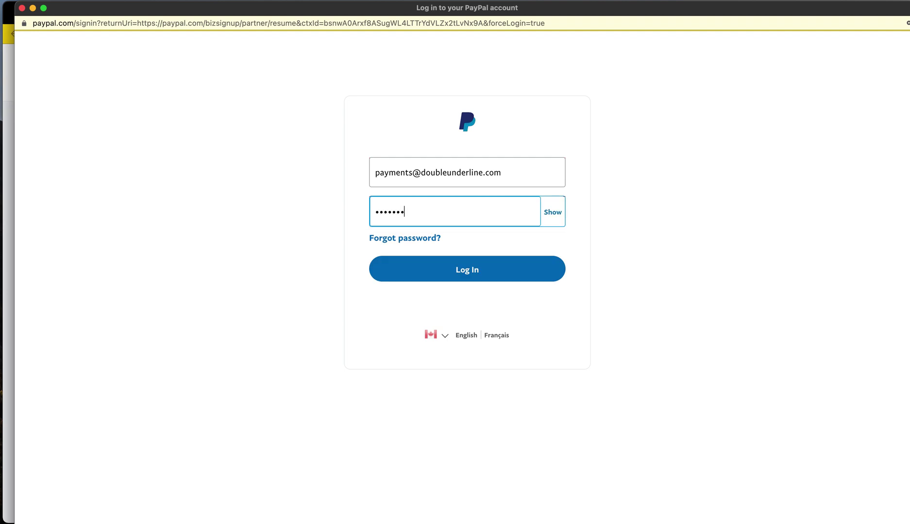
{"action": "key", "text": "Return"}
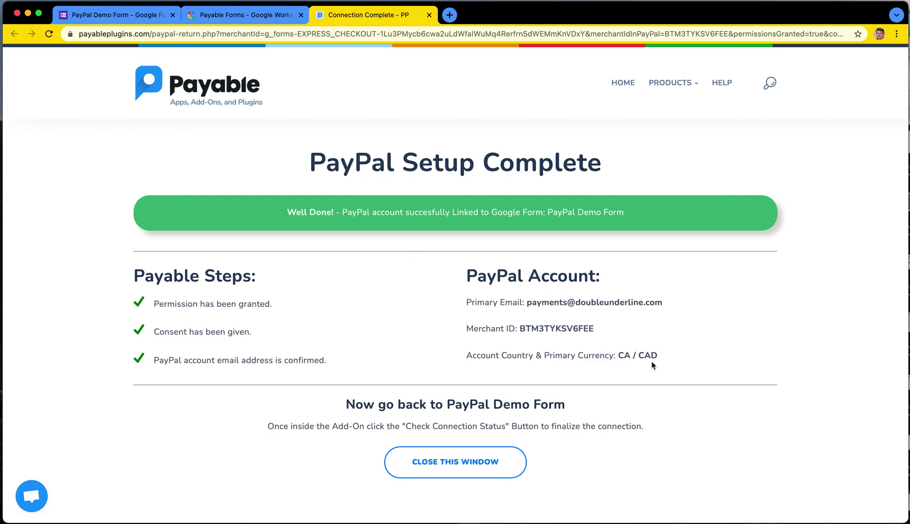
Step: Review the PayPal Setup Complete details (CA / CAD, merchant ID), close it and return to the form
{"action": "left_click_drag", "start_coordinate": [669, 355], "coordinate": [516, 333]}
{"action": "left_click", "coordinate": [547, 297]}
{"action": "left_click", "coordinate": [478, 463]}
{"action": "left_click", "coordinate": [114, 15]}
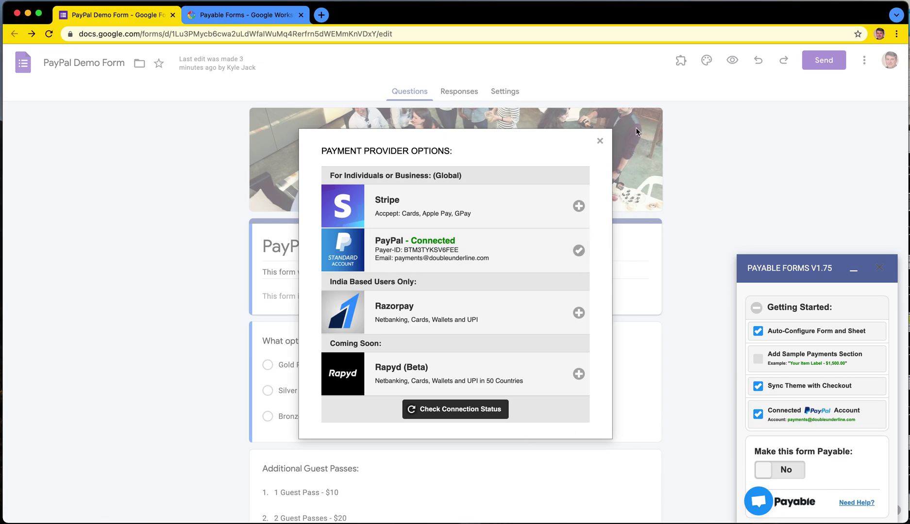
Step: Dismiss the provider options and switch Make this form Payable to Yes
{"action": "left_click", "coordinate": [600, 140]}
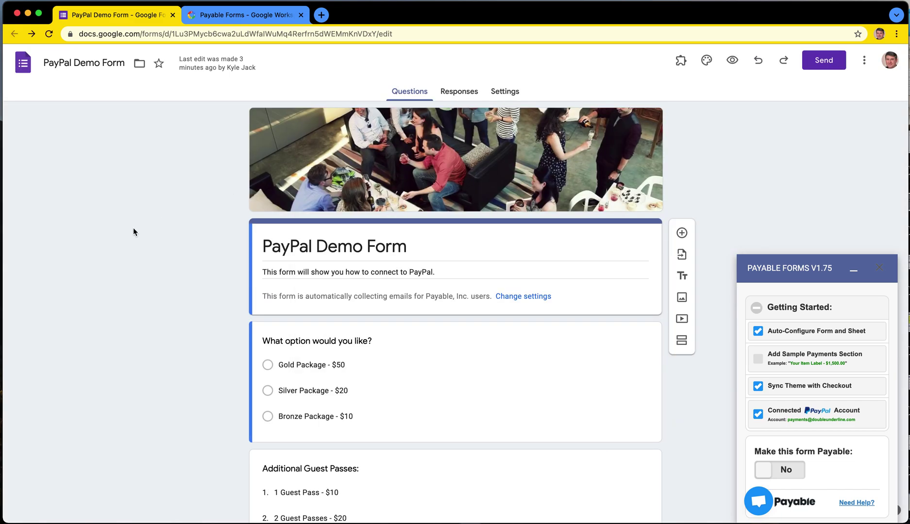
{"action": "scroll", "coordinate": [824, 392], "scroll_direction": "down", "scroll_amount": 2}
{"action": "scroll", "coordinate": [824, 392], "scroll_direction": "up", "scroll_amount": 1}
{"action": "scroll", "coordinate": [822, 392], "scroll_direction": "down", "scroll_amount": 1}
{"action": "left_click", "coordinate": [787, 440]}
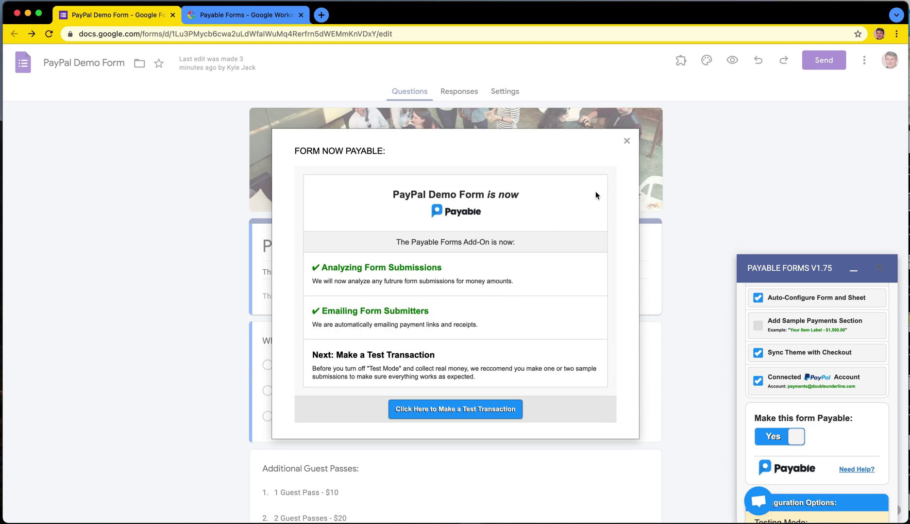
{"action": "left_click", "coordinate": [627, 140]}
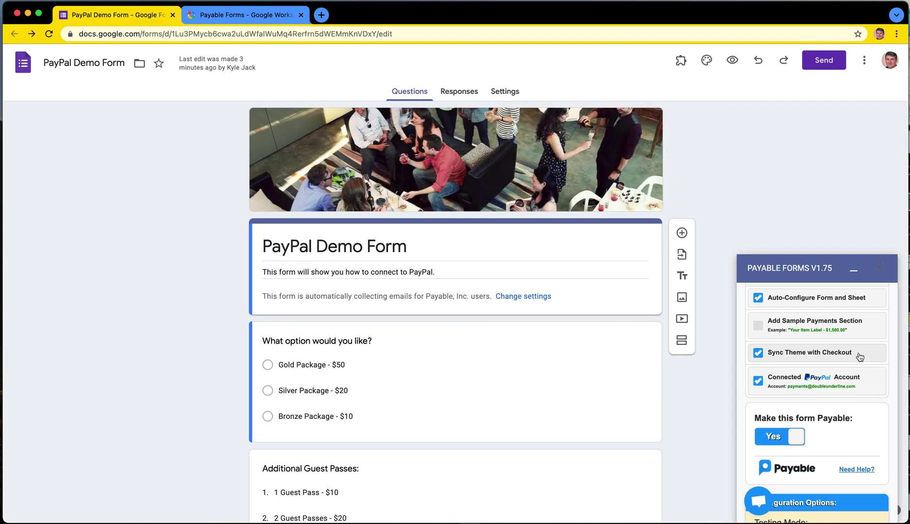
Step: Collapse the Getting Started checklist and preview the form as a respondent
{"action": "scroll", "coordinate": [825, 350], "scroll_direction": "up", "scroll_amount": 1}
{"action": "left_click", "coordinate": [782, 305]}
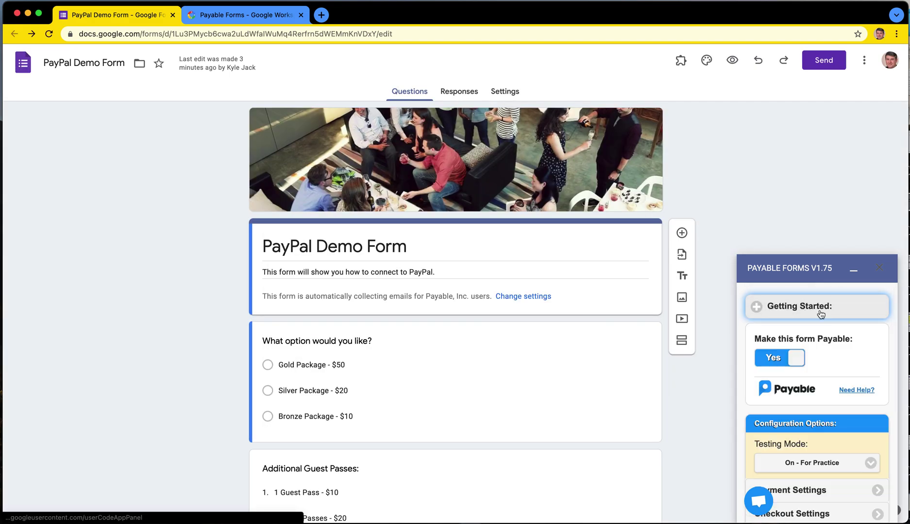
{"action": "scroll", "coordinate": [829, 356], "scroll_direction": "down", "scroll_amount": 1}
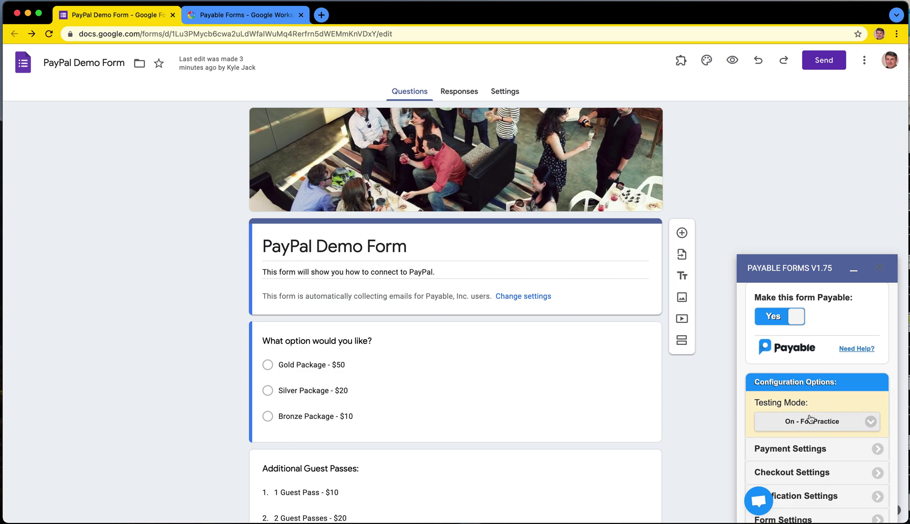
{"action": "scroll", "coordinate": [811, 422], "scroll_direction": "down", "scroll_amount": 1}
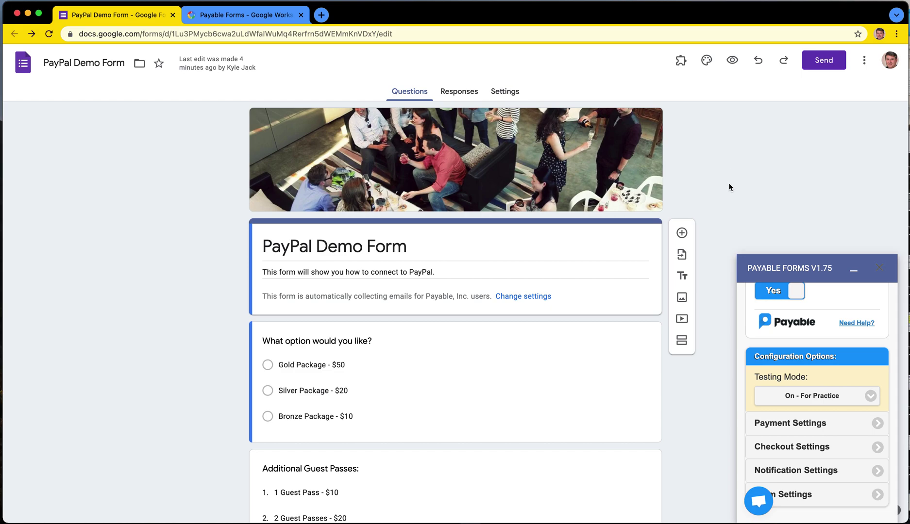
{"action": "left_click", "coordinate": [734, 63]}
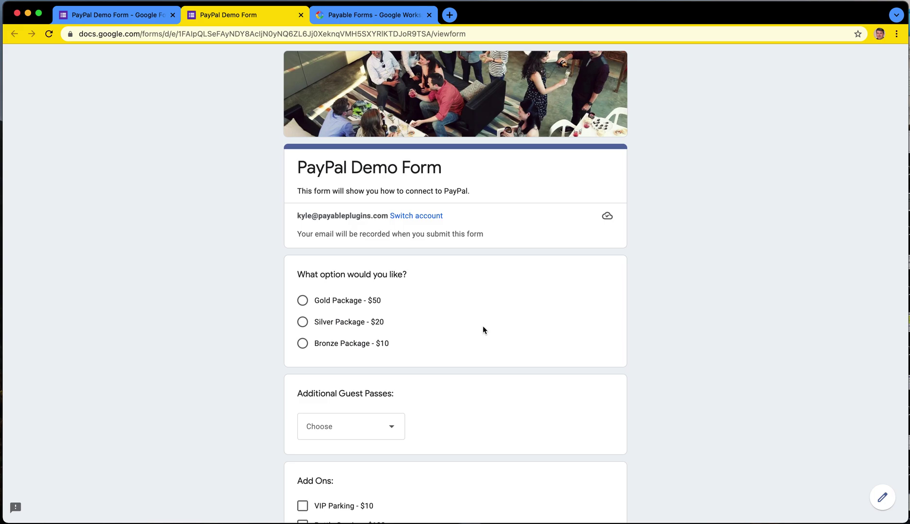
Step: Submit a test order: Silver Package, 2 Guest Passes - $20 and a 6 Pack of RedBull
{"action": "scroll", "coordinate": [483, 326], "scroll_direction": "down", "scroll_amount": 1}
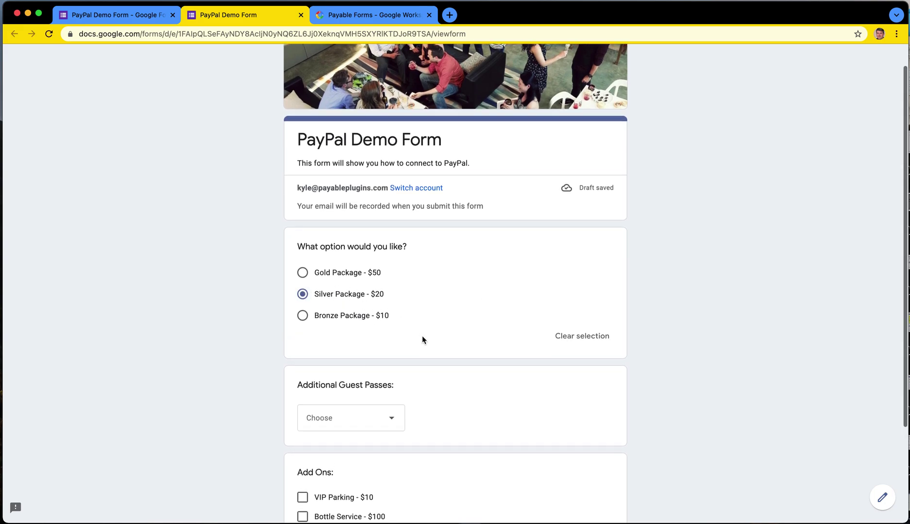
{"action": "scroll", "coordinate": [403, 350], "scroll_direction": "down", "scroll_amount": 2}
{"action": "left_click", "coordinate": [374, 365]}
{"action": "left_click", "coordinate": [365, 410]}
{"action": "scroll", "coordinate": [444, 433], "scroll_direction": "down", "scroll_amount": 2}
{"action": "left_click", "coordinate": [335, 413]}
{"action": "left_click", "coordinate": [315, 450]}
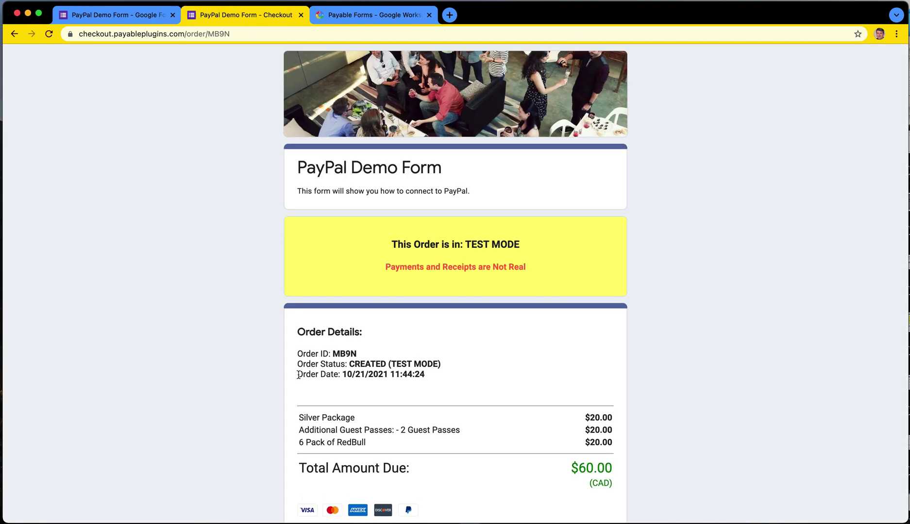
Step: Check the three ordered items totalling $60.00 CAD and scroll down to the Payment Options
{"action": "scroll", "coordinate": [381, 392], "scroll_direction": "down", "scroll_amount": 2}
{"action": "left_click_drag", "start_coordinate": [300, 324], "coordinate": [613, 353]}
{"action": "left_click", "coordinate": [612, 353]}
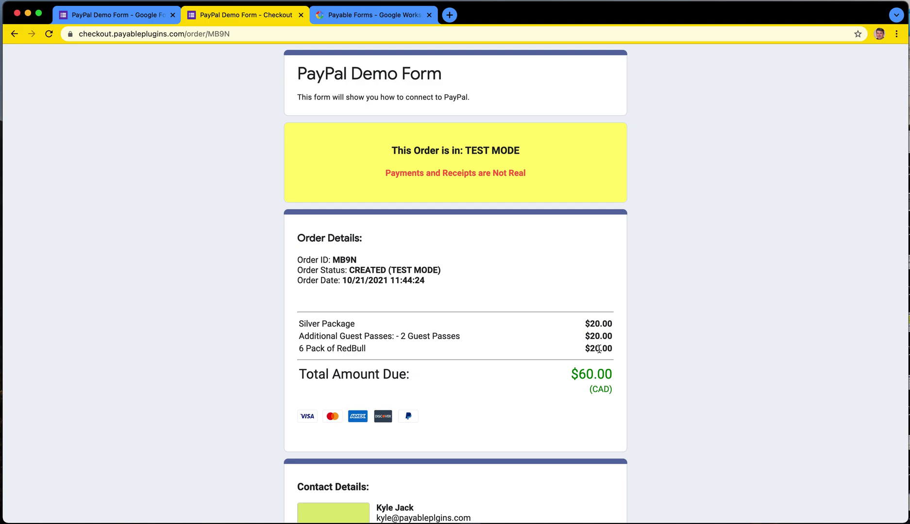
{"action": "scroll", "coordinate": [601, 347], "scroll_direction": "down", "scroll_amount": 4}
{"action": "scroll", "coordinate": [599, 348], "scroll_direction": "down", "scroll_amount": 10}
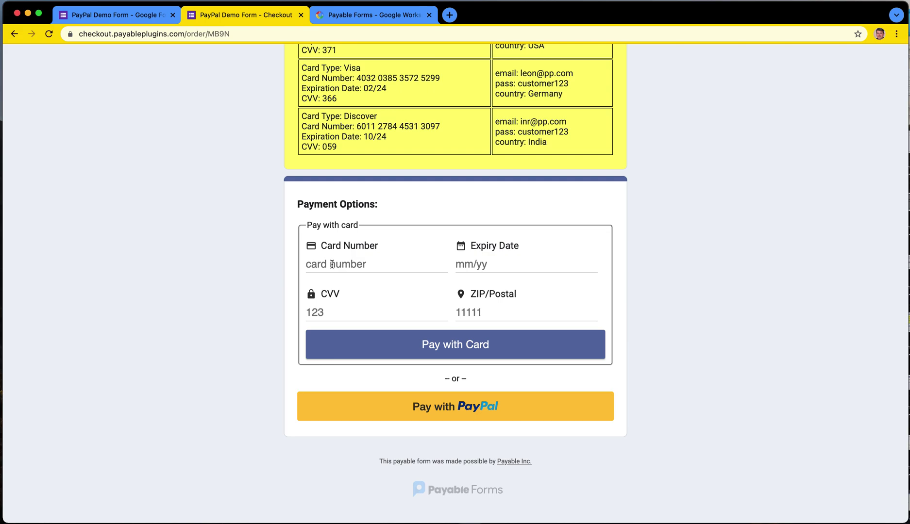
{"action": "scroll", "coordinate": [333, 262], "scroll_direction": "up", "scroll_amount": 4}
{"action": "scroll", "coordinate": [334, 269], "scroll_direction": "down", "scroll_amount": 3}
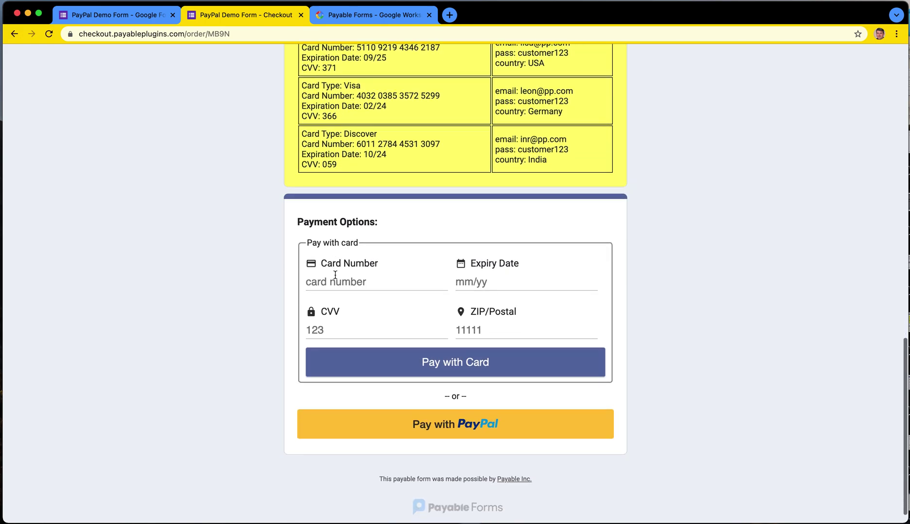
{"action": "scroll", "coordinate": [335, 275], "scroll_direction": "down", "scroll_amount": 1}
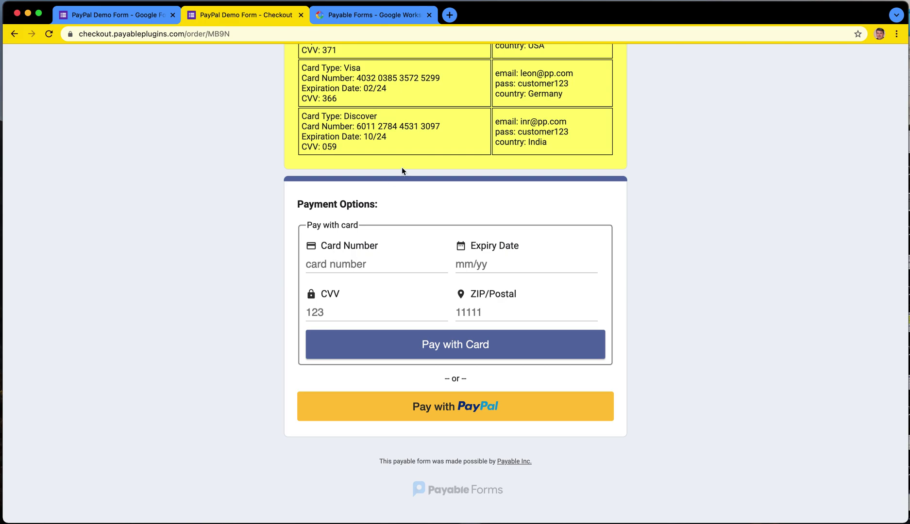
Step: Enter the sandbox Visa card number, expiry 02/24, CVV 366 and ZIP 90210
{"action": "left_click_drag", "start_coordinate": [440, 77], "coordinate": [358, 81]}
{"action": "key", "text": "super+c"}
{"action": "left_click", "coordinate": [358, 263]}
{"action": "key", "text": "super+v"}
{"action": "left_click", "coordinate": [458, 267]}
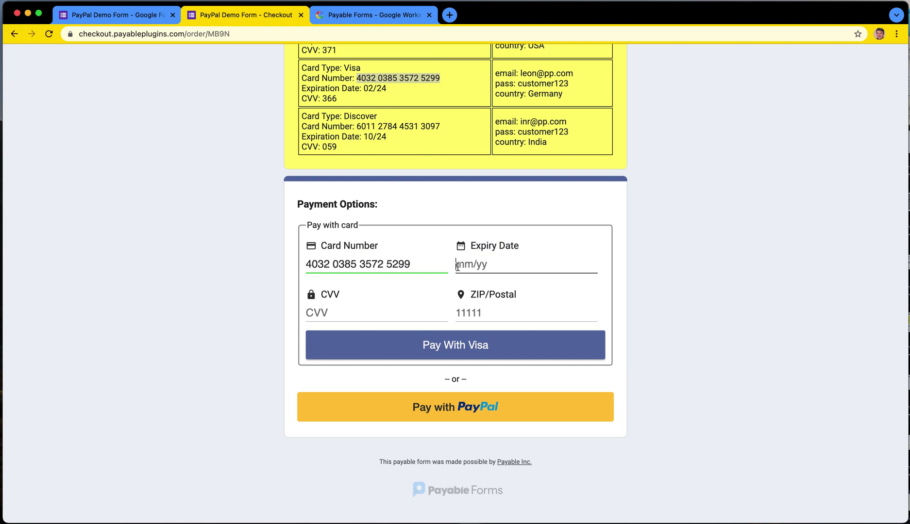
{"action": "type", "text": "02 / "}
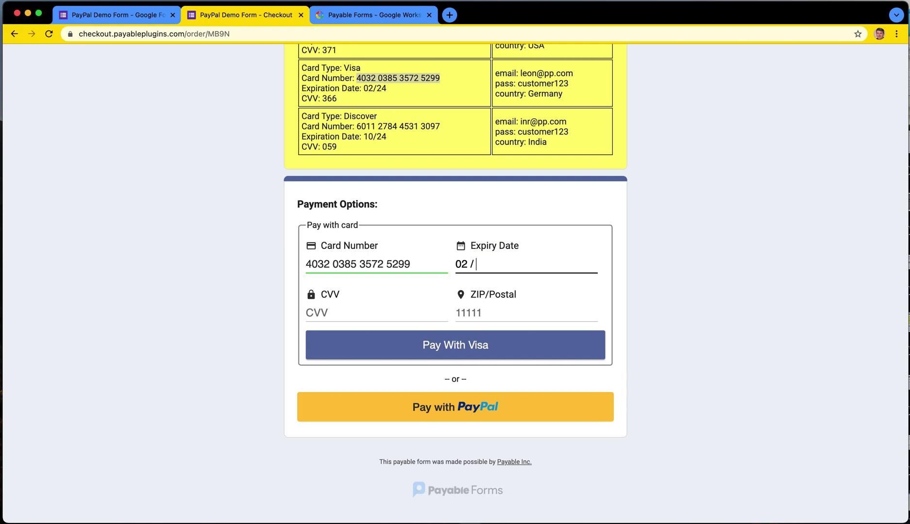
{"action": "type", "text": "24"}
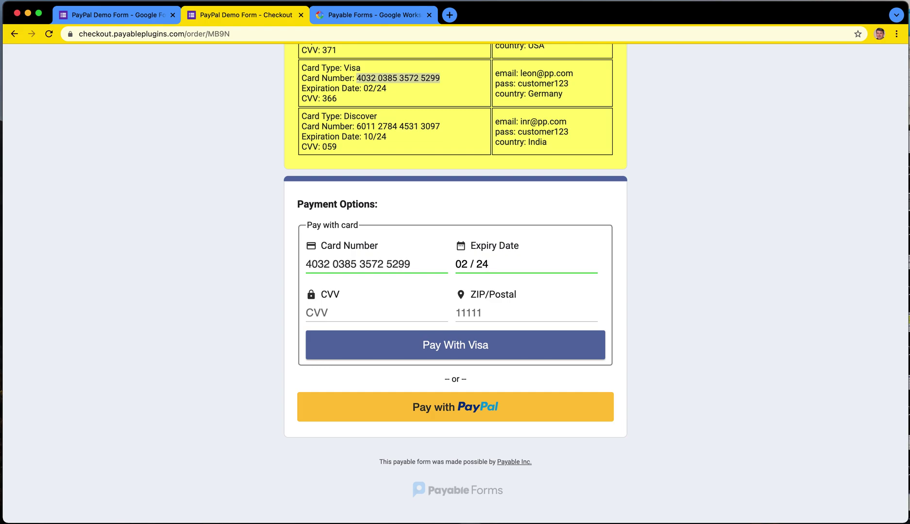
{"action": "left_click", "coordinate": [357, 315]}
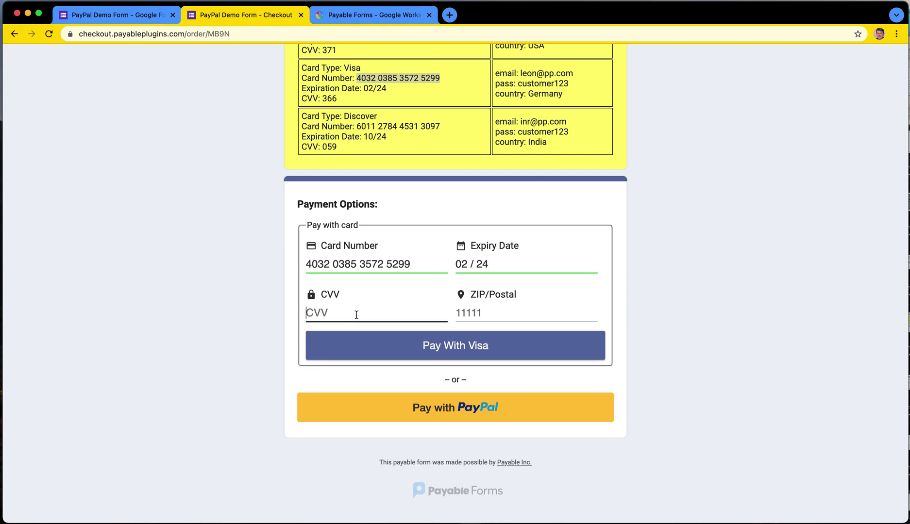
{"action": "type", "text": "366"}
{"action": "left_click", "coordinate": [467, 315]}
{"action": "type", "text": "90210"}
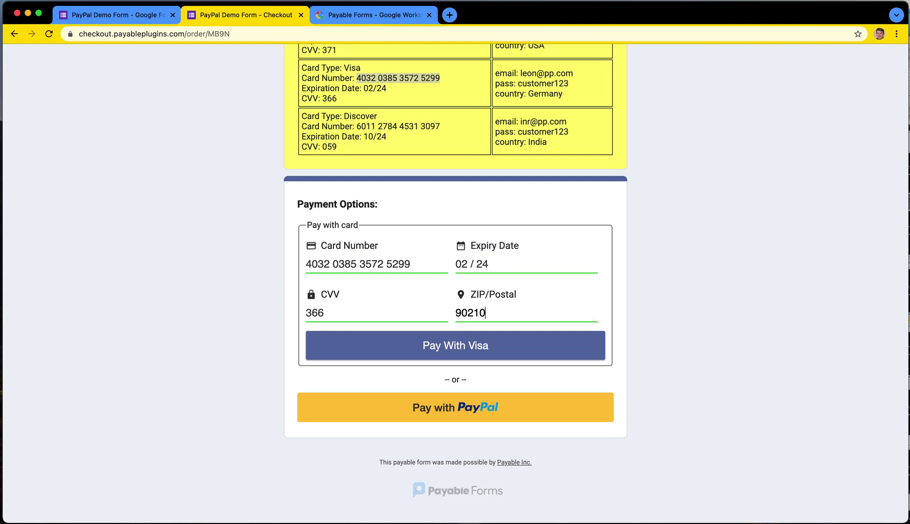
Step: Pay the $60.00 order with Visa, check its payment ID, and return to the form editor
{"action": "left_click", "coordinate": [489, 355]}
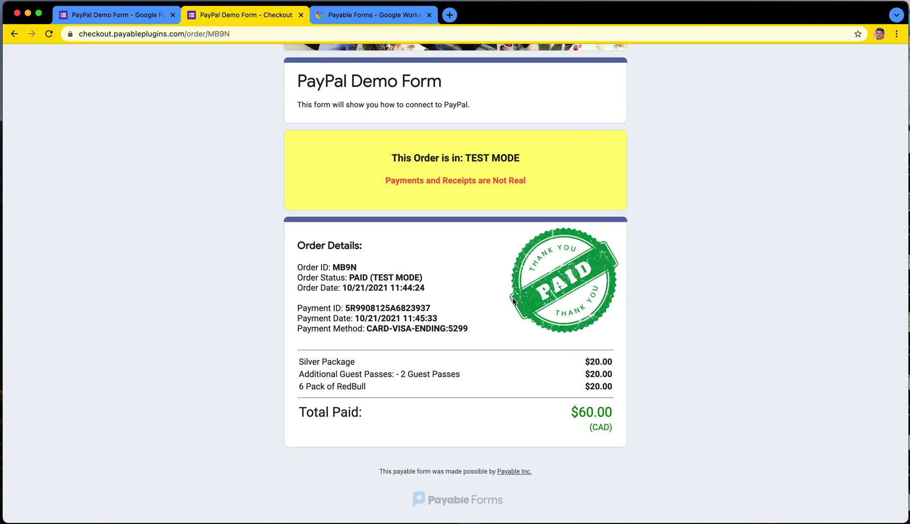
{"action": "scroll", "coordinate": [326, 264], "scroll_direction": "up", "scroll_amount": 2}
{"action": "scroll", "coordinate": [326, 265], "scroll_direction": "up", "scroll_amount": 2}
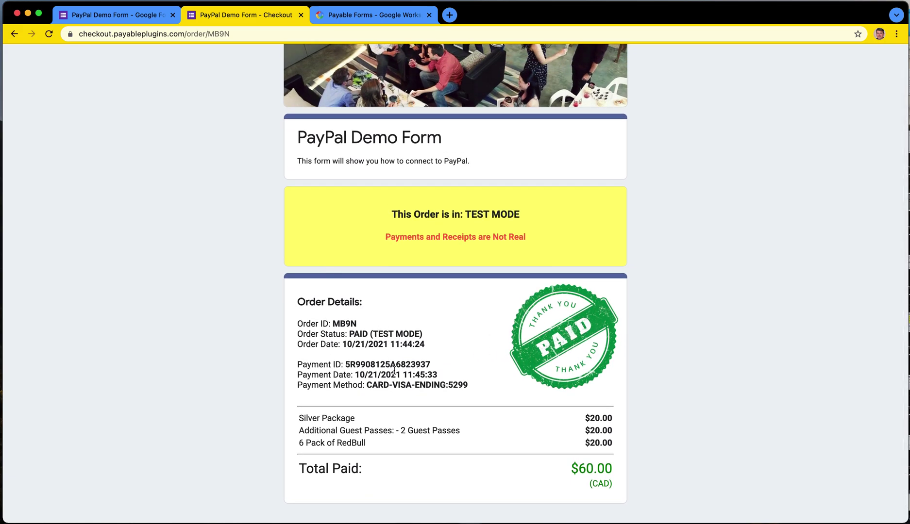
{"action": "mouse_move", "coordinate": [350, 364]}
{"action": "left_mouse_down"}
{"action": "mouse_move", "coordinate": [429, 363]}
{"action": "mouse_move", "coordinate": [346, 363]}
{"action": "left_mouse_up"}
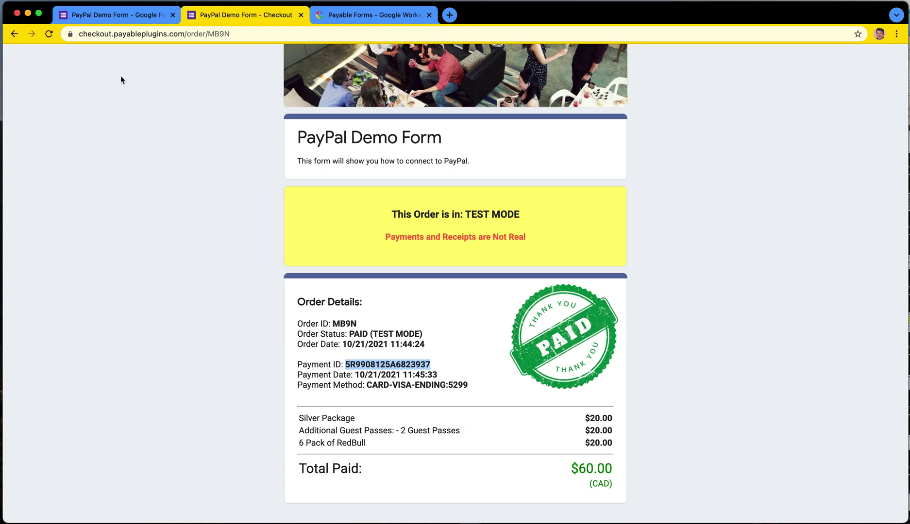
{"action": "left_click", "coordinate": [119, 18]}
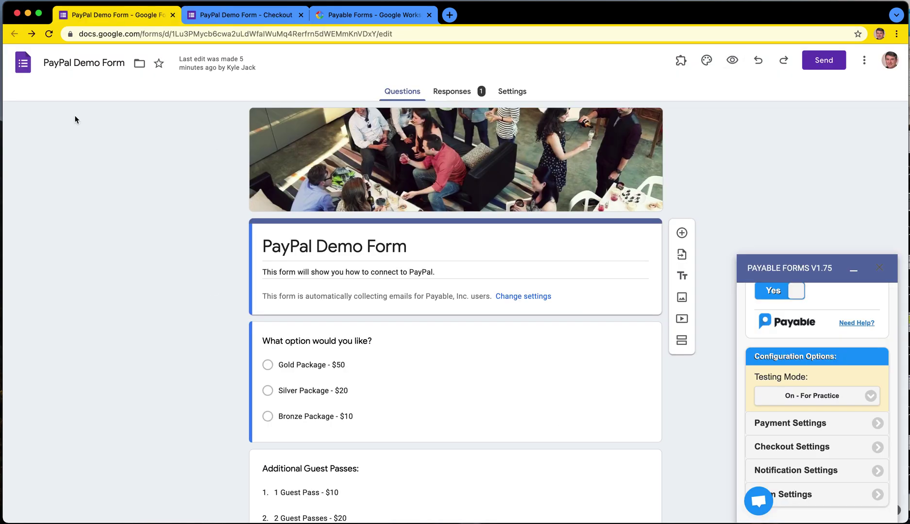
Step: Reload the editor, look over the Responses summary, and open the PayPal Demo Form (Responses) spreadsheet
{"action": "left_click", "coordinate": [49, 34]}
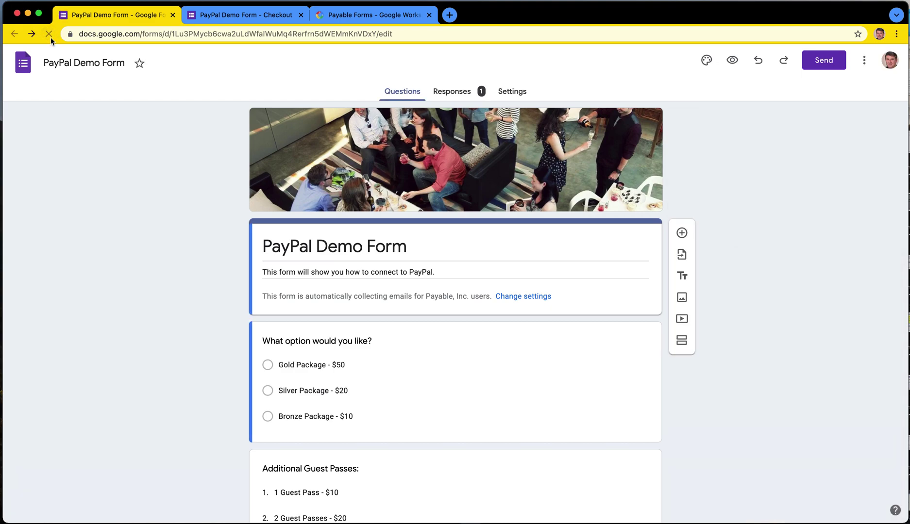
{"action": "left_click", "coordinate": [447, 91]}
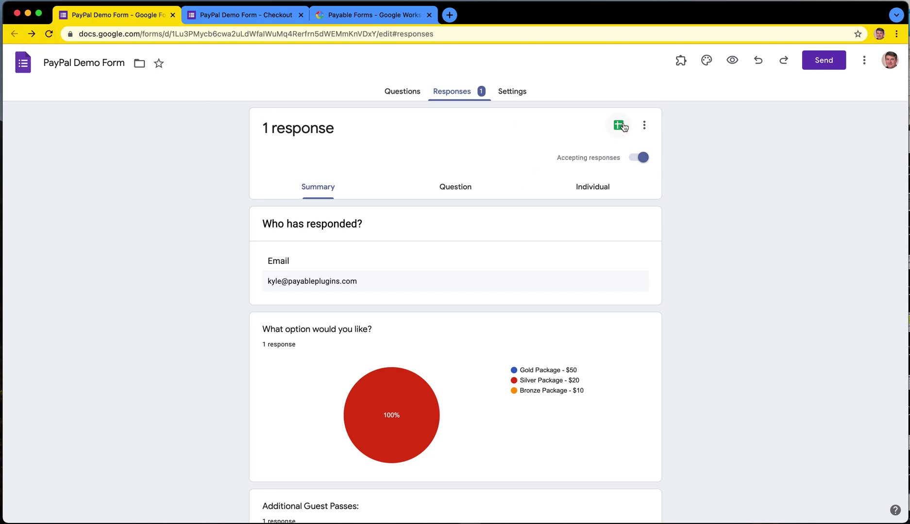
{"action": "scroll", "coordinate": [495, 369], "scroll_direction": "down", "scroll_amount": 5}
{"action": "scroll", "coordinate": [494, 369], "scroll_direction": "down", "scroll_amount": 3}
{"action": "scroll", "coordinate": [479, 230], "scroll_direction": "up", "scroll_amount": 5}
{"action": "scroll", "coordinate": [478, 229], "scroll_direction": "up", "scroll_amount": 4}
{"action": "scroll", "coordinate": [477, 229], "scroll_direction": "down", "scroll_amount": 8}
{"action": "scroll", "coordinate": [477, 226], "scroll_direction": "up", "scroll_amount": 8}
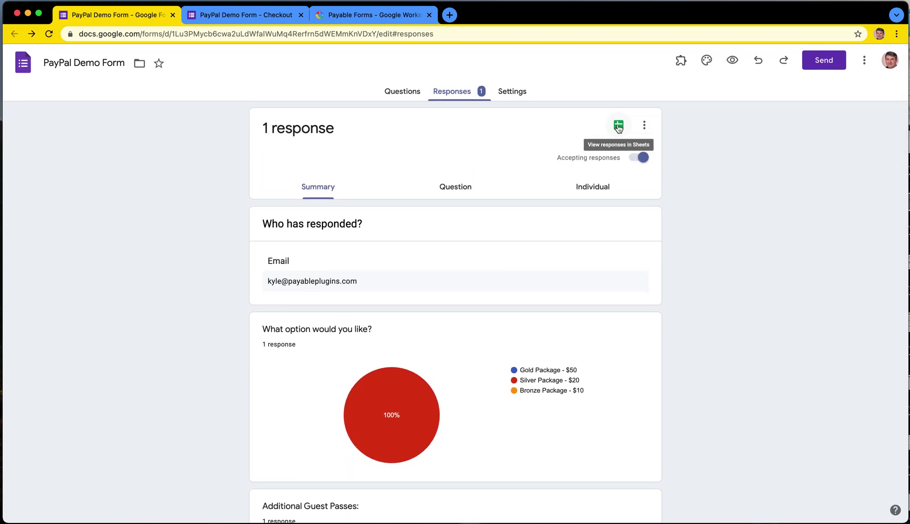
{"action": "left_click", "coordinate": [618, 126]}
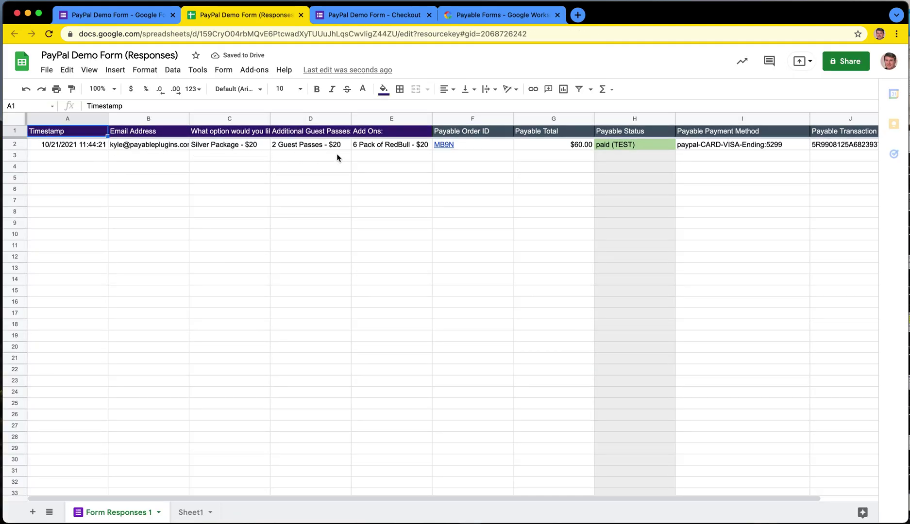
Step: Check row 2's timestamp, email, package, add-on, order ID, $60.00 total, paid (TEST) status and payment method
{"action": "left_click", "coordinate": [67, 146]}
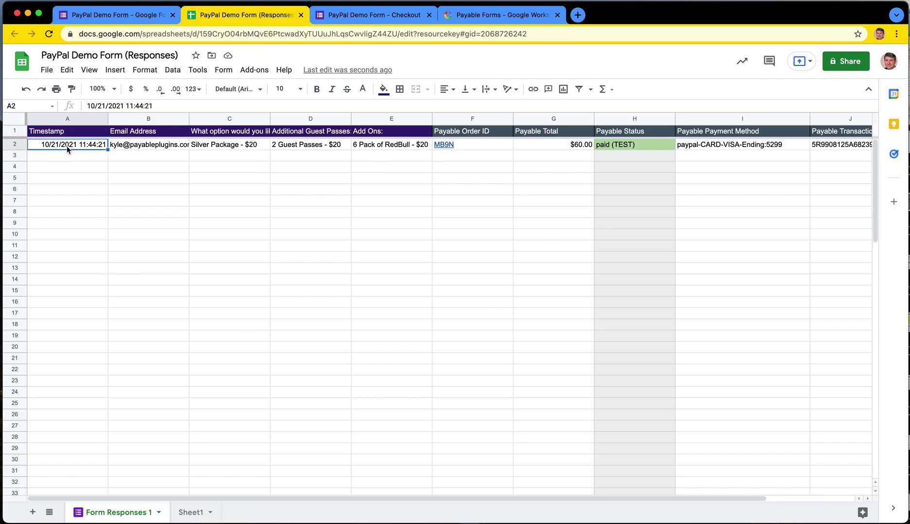
{"action": "left_click", "coordinate": [159, 148]}
{"action": "left_click", "coordinate": [224, 149]}
{"action": "left_click", "coordinate": [311, 147]}
{"action": "left_click", "coordinate": [380, 146]}
{"action": "left_click", "coordinate": [467, 175]}
{"action": "left_click", "coordinate": [474, 145]}
{"action": "left_click", "coordinate": [479, 227]}
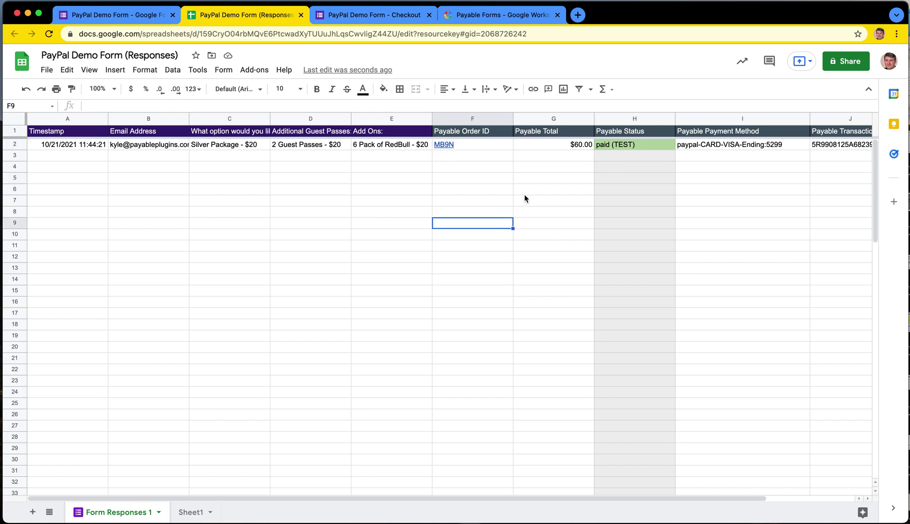
{"action": "left_click", "coordinate": [545, 145]}
{"action": "left_click", "coordinate": [613, 146]}
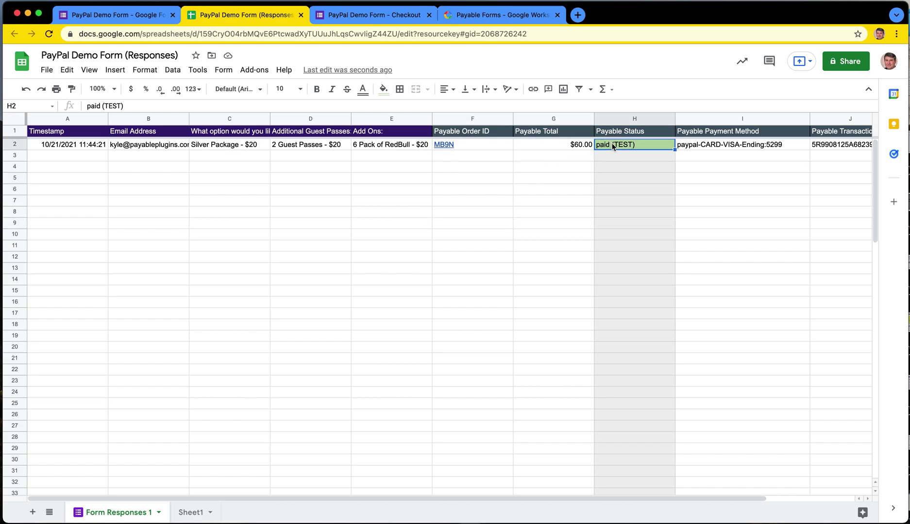
{"action": "left_click", "coordinate": [696, 150]}
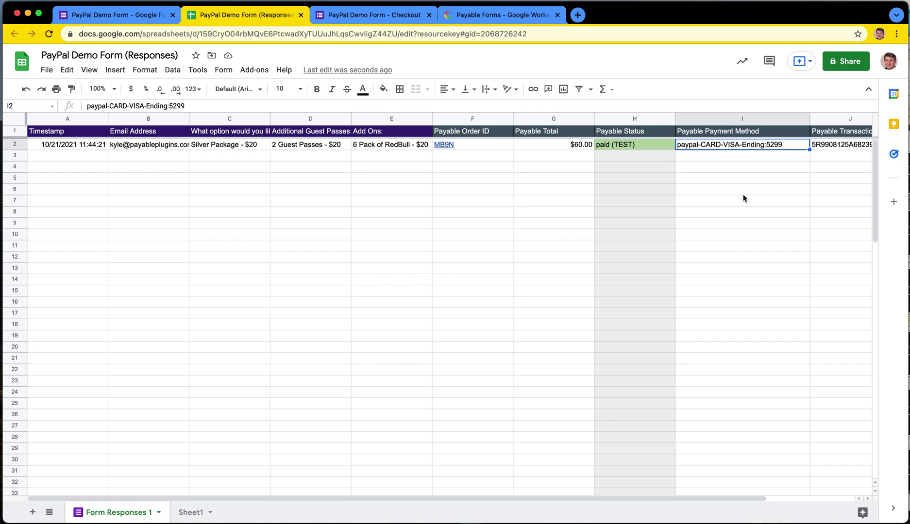
Step: Inspect the Payable Transaction ID in row 2 and bring up the checkout page to compare
{"action": "scroll", "coordinate": [743, 194], "scroll_direction": "right", "scroll_amount": 3}
{"action": "left_click", "coordinate": [684, 148]}
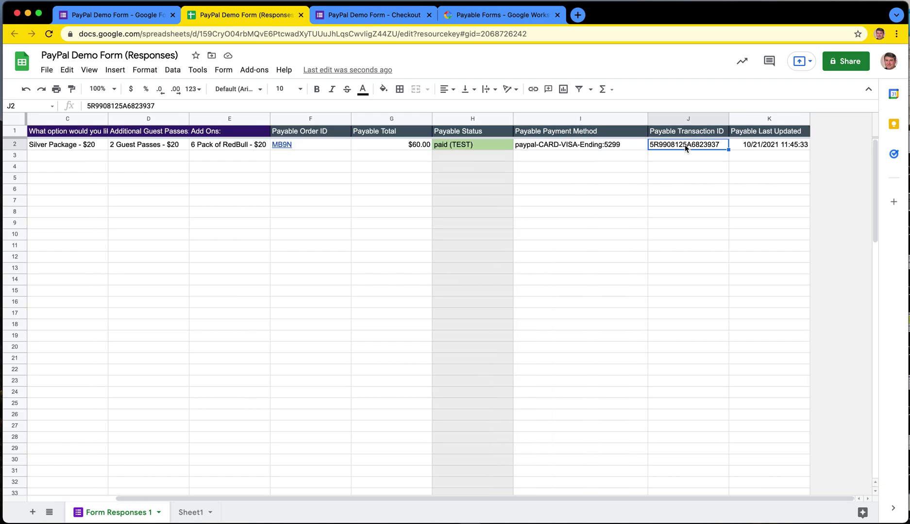
{"action": "double_click", "coordinate": [675, 145]}
{"action": "left_click", "coordinate": [673, 180]}
{"action": "double_click", "coordinate": [676, 145]}
{"action": "left_click", "coordinate": [677, 166]}
{"action": "left_click", "coordinate": [676, 147]}
{"action": "double_click", "coordinate": [676, 146]}
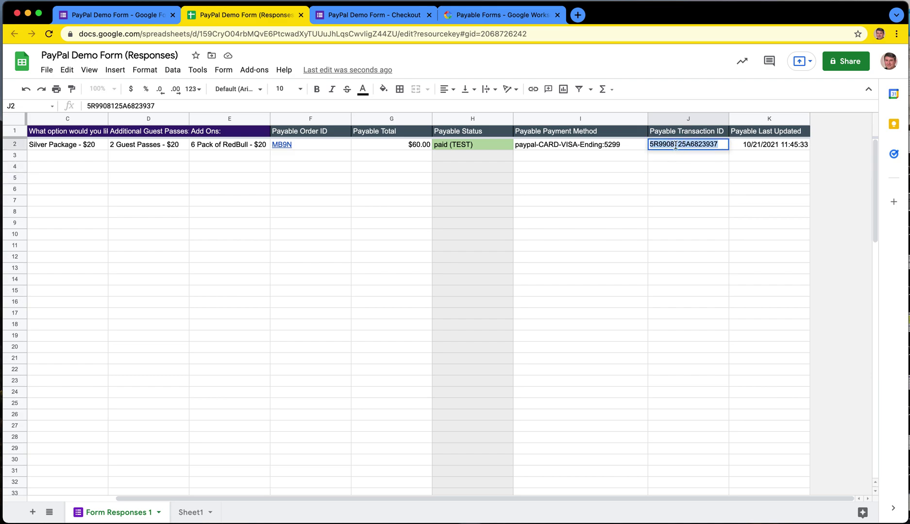
{"action": "left_click", "coordinate": [674, 178]}
{"action": "left_click", "coordinate": [680, 146]}
{"action": "left_click", "coordinate": [668, 179]}
{"action": "scroll", "coordinate": [525, 214], "scroll_direction": "left", "scroll_amount": 5}
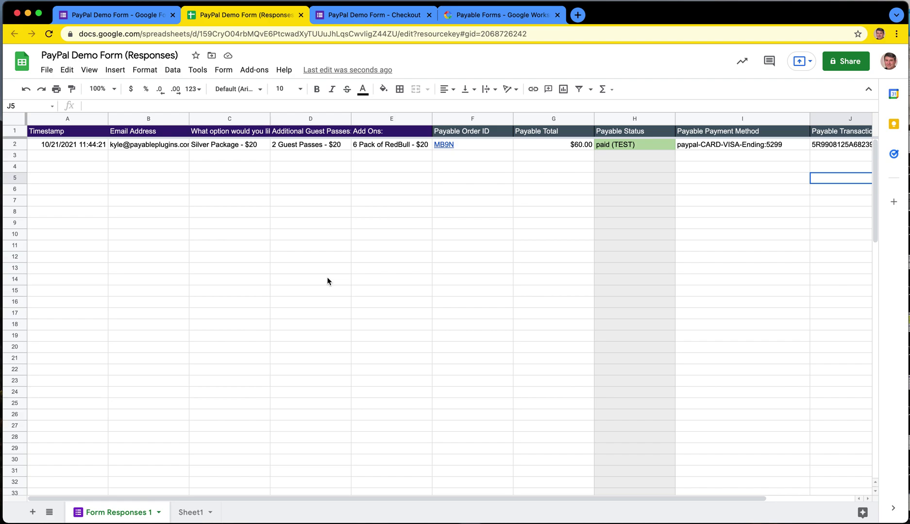
{"action": "left_click", "coordinate": [375, 19]}
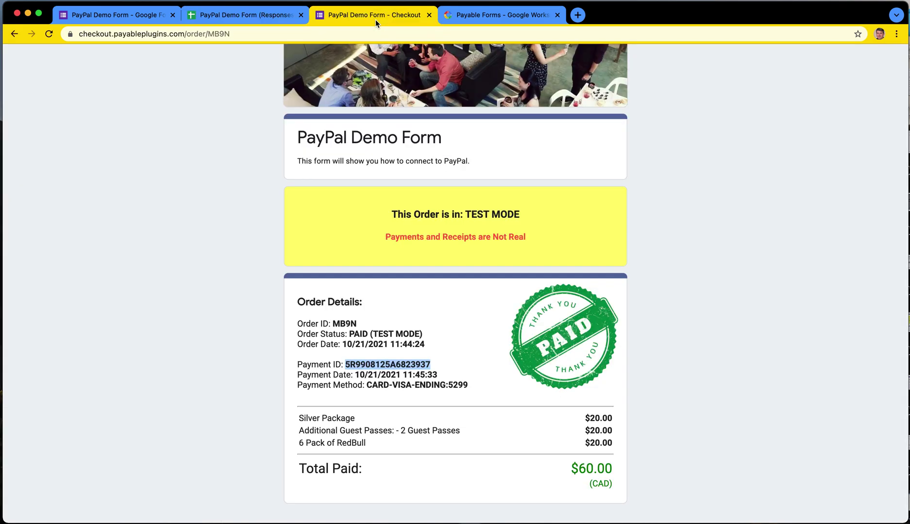
Step: In the form's questions, change the Gold Package price to $70
{"action": "left_click", "coordinate": [243, 20]}
{"action": "left_click", "coordinate": [112, 14]}
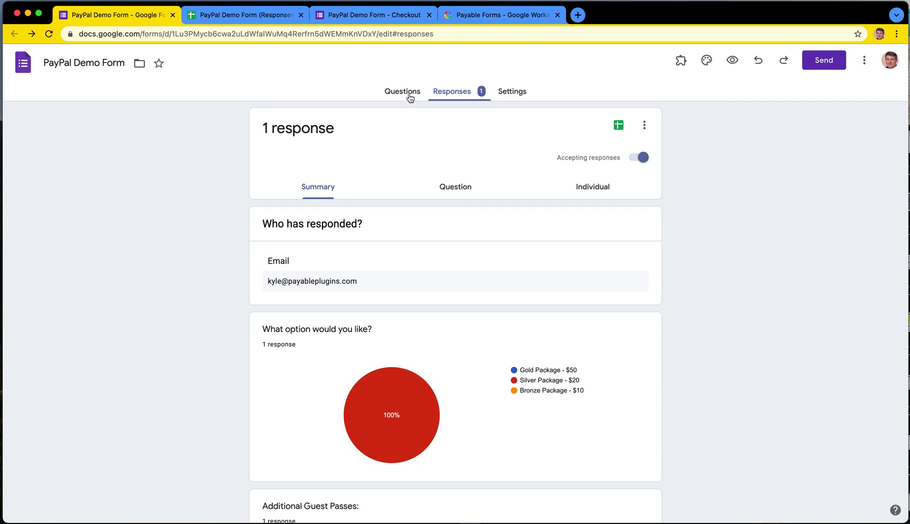
{"action": "left_click", "coordinate": [410, 97]}
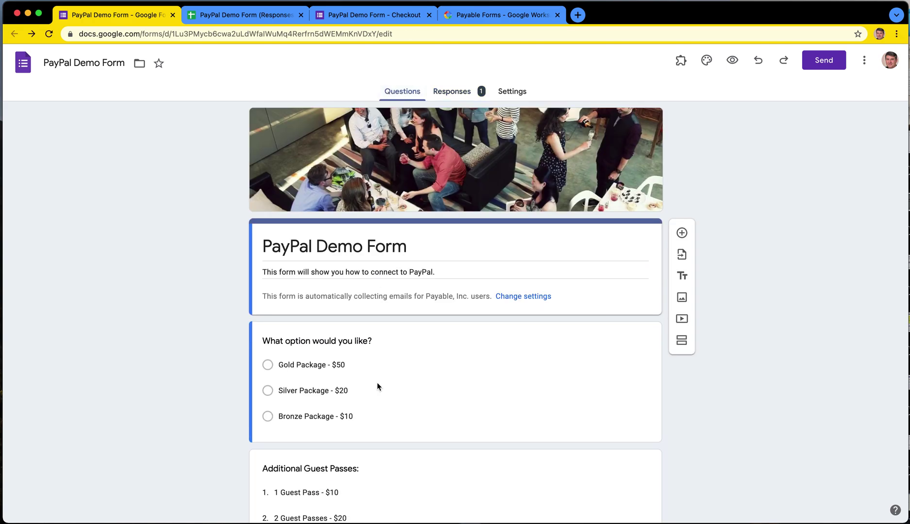
{"action": "scroll", "coordinate": [376, 403], "scroll_direction": "down", "scroll_amount": 3}
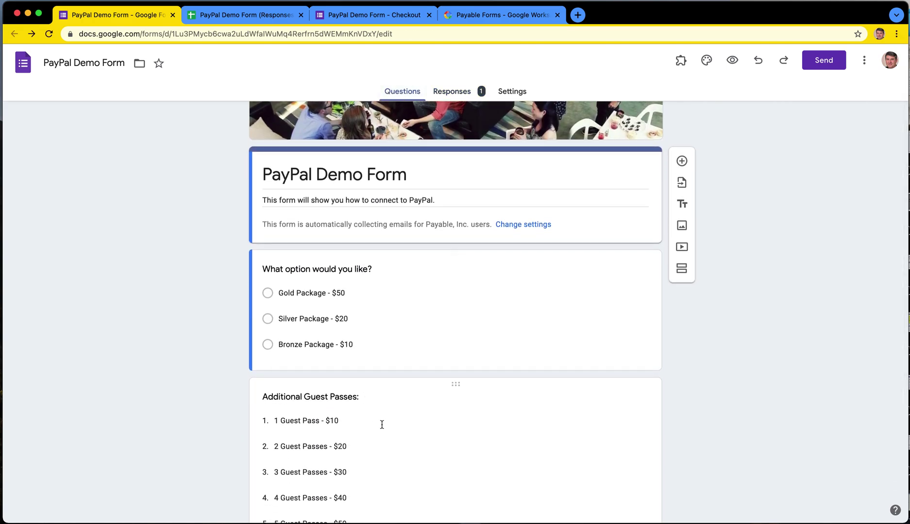
{"action": "scroll", "coordinate": [340, 424], "scroll_direction": "down", "scroll_amount": 1}
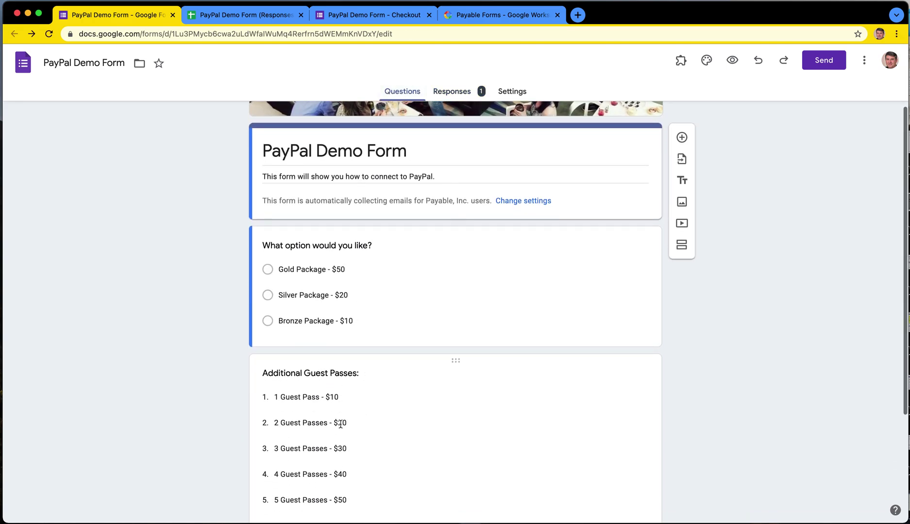
{"action": "left_click", "coordinate": [341, 270]}
{"action": "left_click", "coordinate": [340, 286]}
{"action": "key", "text": "BackSpace"}
{"action": "type", "text": "7"}
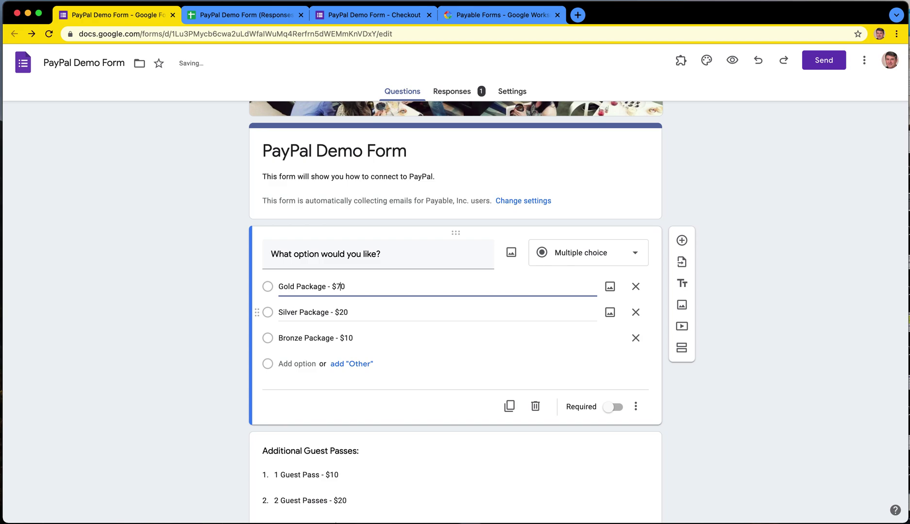
Step: Append ' / Month' so the option reads 'Bronze Package - $10 / Month'
{"action": "left_click", "coordinate": [367, 339]}
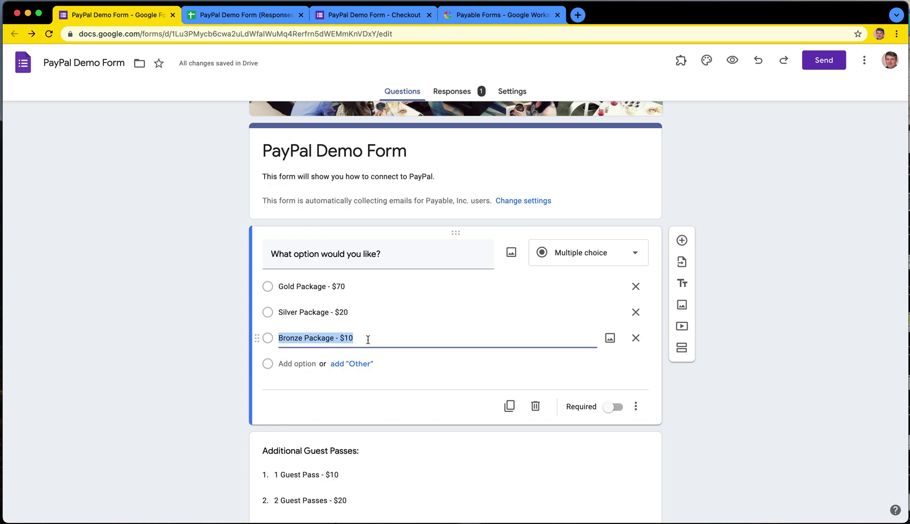
{"action": "left_click", "coordinate": [367, 339]}
{"action": "type", "text": "/"}
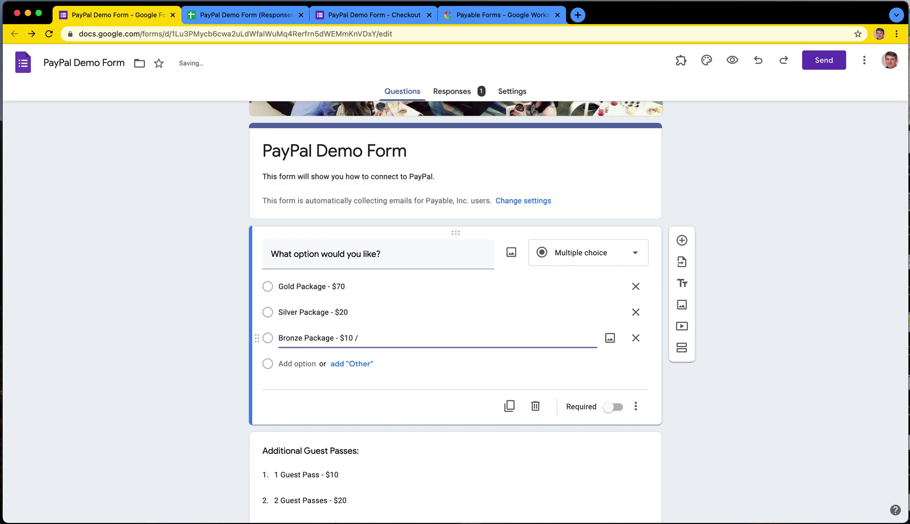
{"action": "type", "text": " Month"}
{"action": "left_click", "coordinate": [744, 172]}
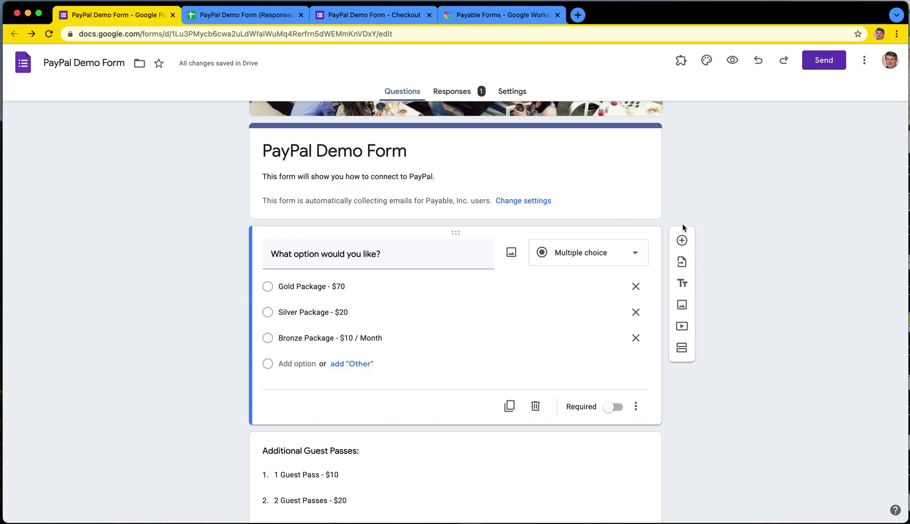
{"action": "left_click", "coordinate": [824, 60]}
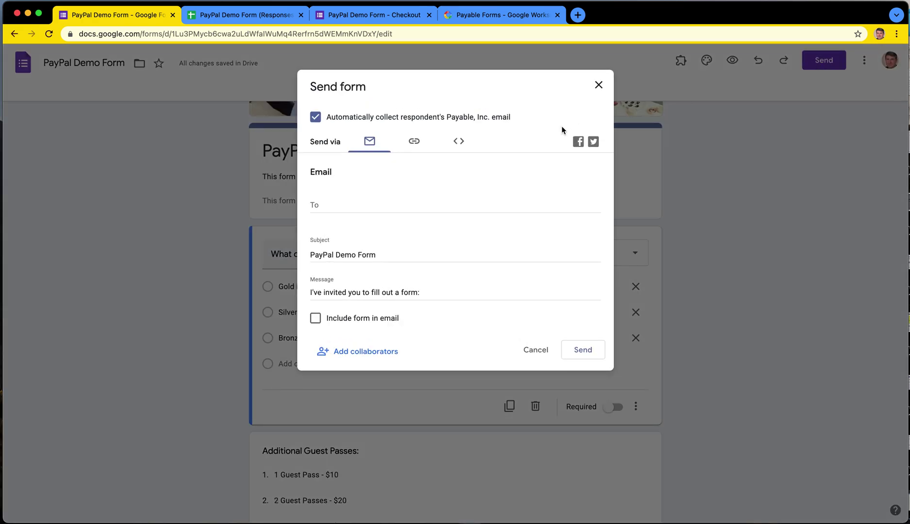
Step: Shorten the form's sharing link to a forms.gle URL and copy it
{"action": "left_click", "coordinate": [414, 143]}
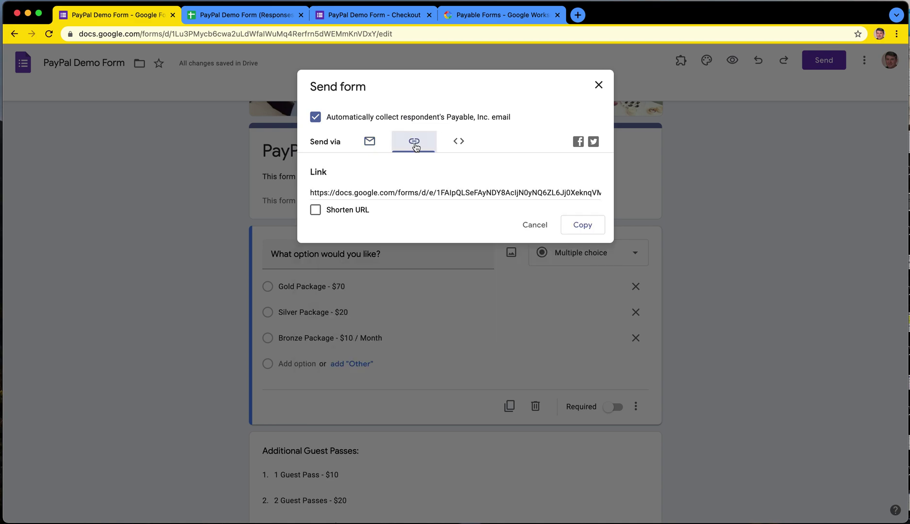
{"action": "left_click", "coordinate": [335, 212]}
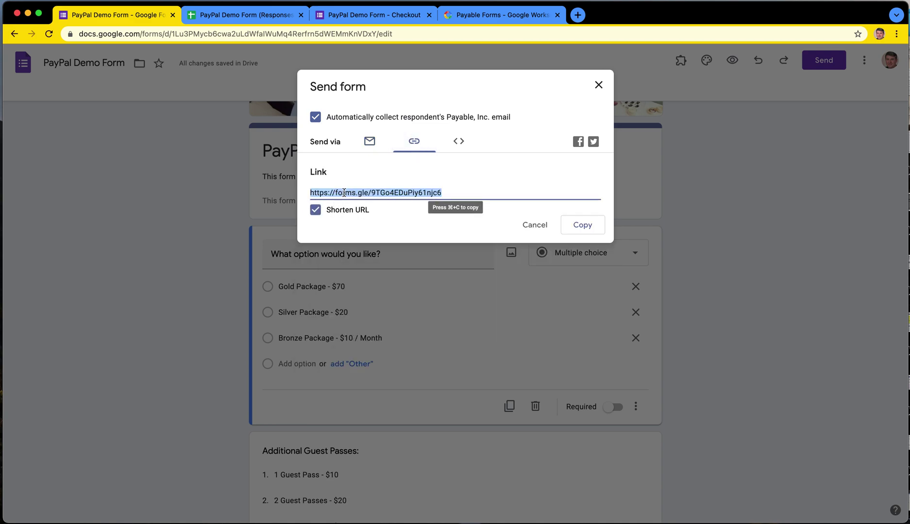
{"action": "left_click", "coordinate": [344, 193]}
{"action": "left_click", "coordinate": [577, 15]}
Step: Load the live form, choose Bronze Package - $10 / Month, tick VIP Parking - $10, and submit
{"action": "key", "text": "super+v"}
{"action": "key", "text": "Return"}
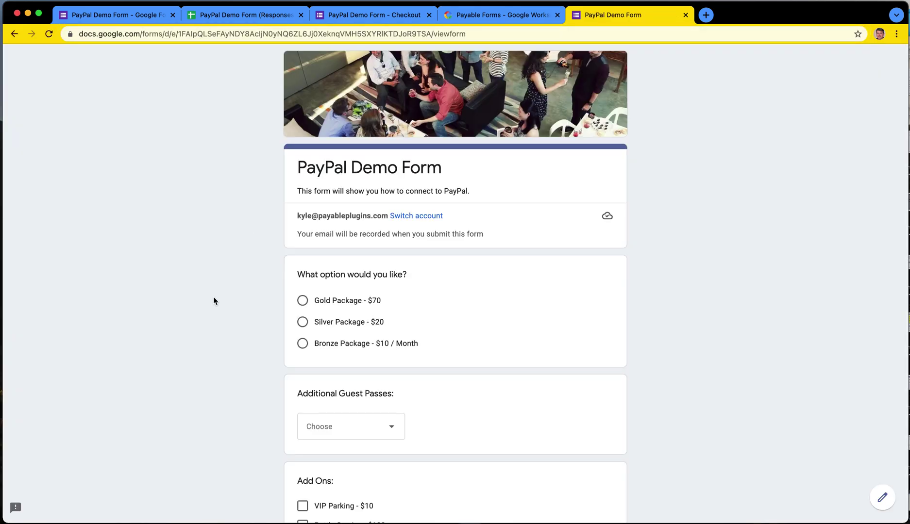
{"action": "left_click", "coordinate": [341, 343]}
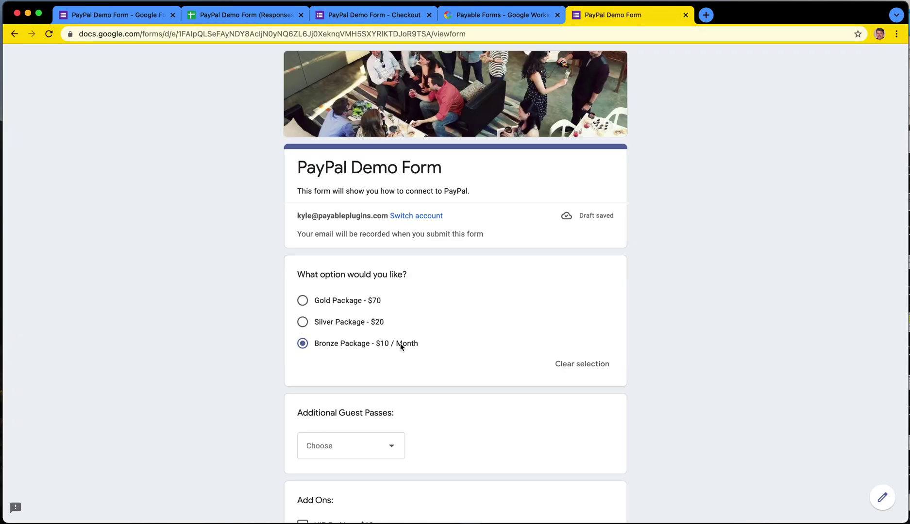
{"action": "scroll", "coordinate": [415, 347], "scroll_direction": "down", "scroll_amount": 5}
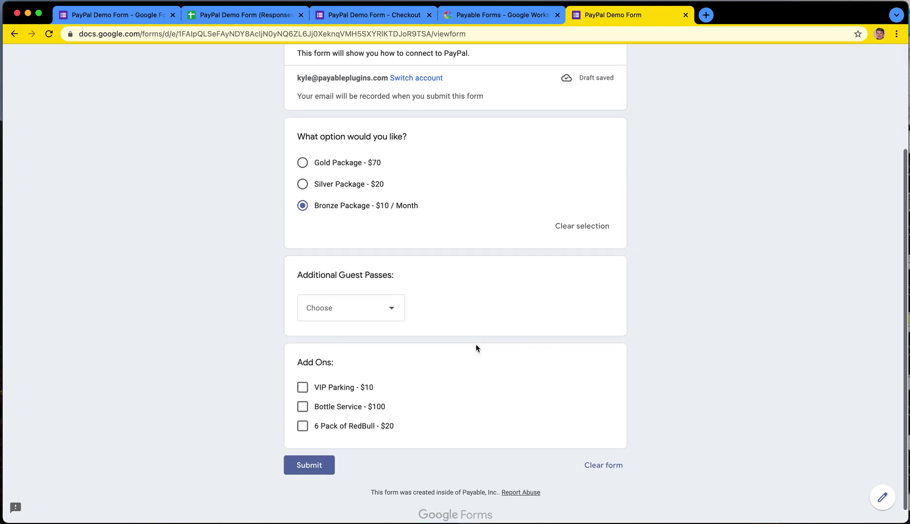
{"action": "left_click", "coordinate": [395, 301]}
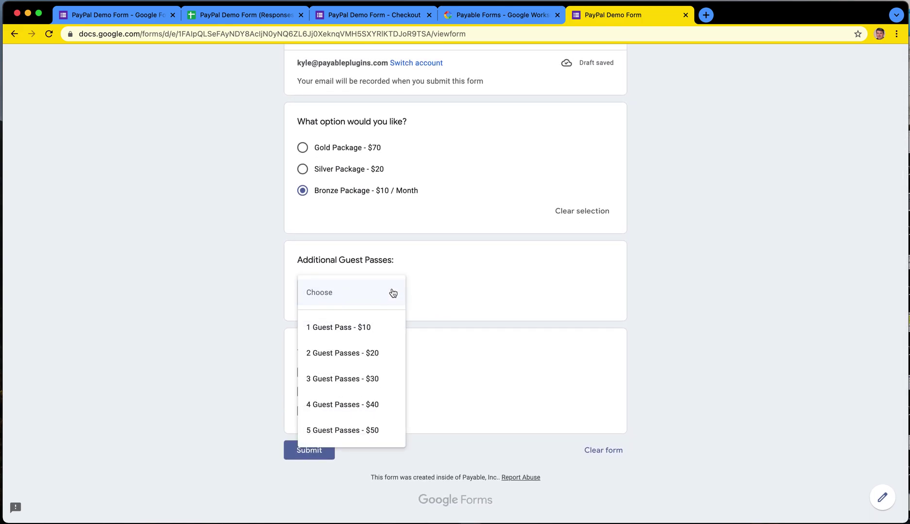
{"action": "left_click", "coordinate": [401, 290]}
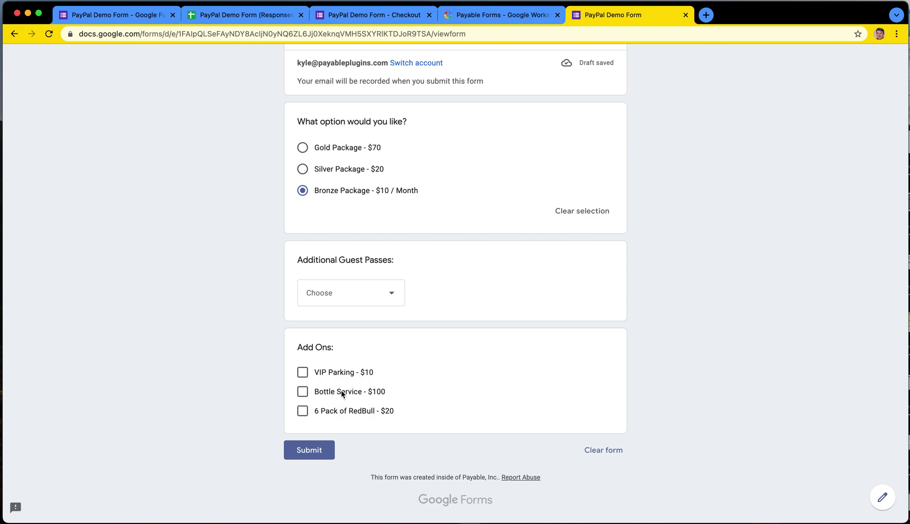
{"action": "left_click", "coordinate": [337, 371]}
{"action": "left_click", "coordinate": [311, 450]}
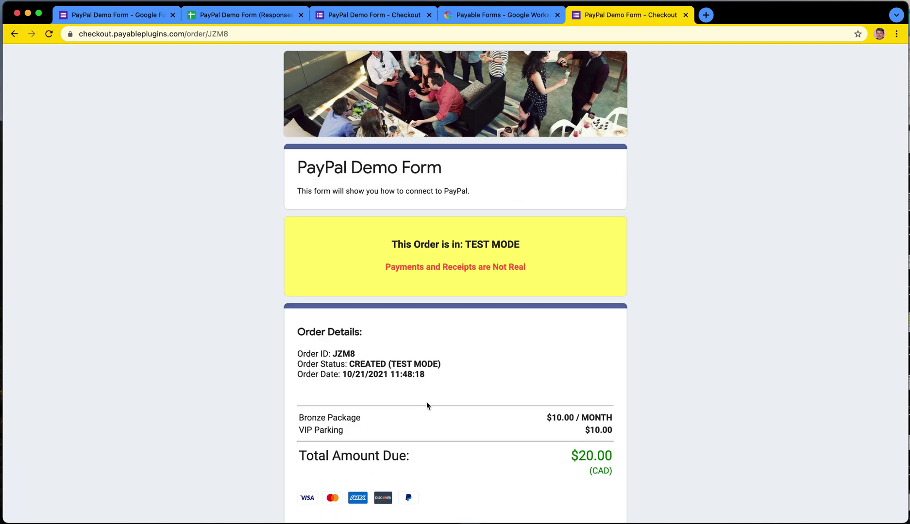
Step: Review the $20.00 CAD checkout and start payment with Pay with PayPal
{"action": "scroll", "coordinate": [421, 403], "scroll_direction": "down", "scroll_amount": 5}
{"action": "left_click_drag", "start_coordinate": [545, 297], "coordinate": [605, 297]}
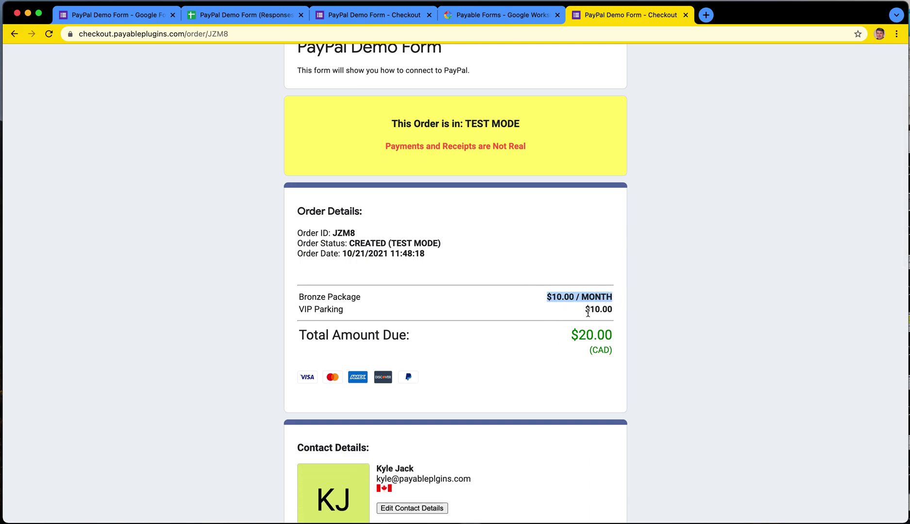
{"action": "left_click", "coordinate": [607, 311]}
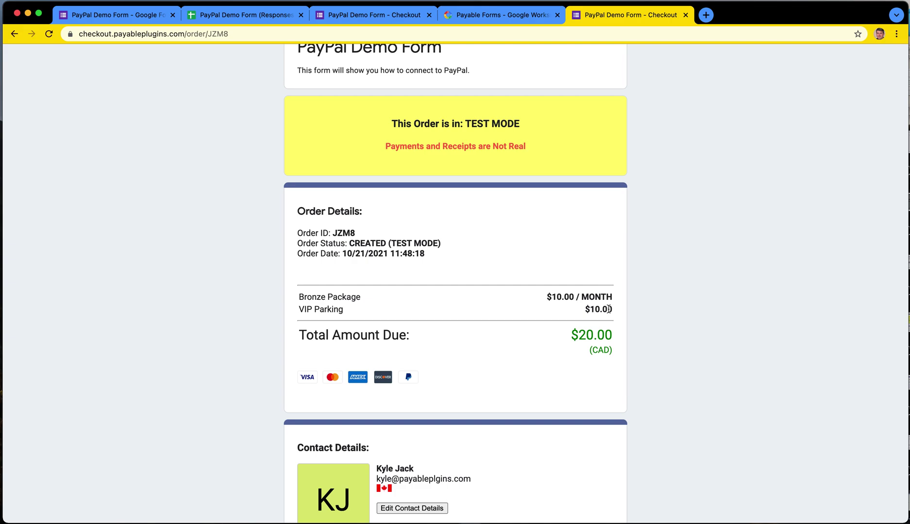
{"action": "scroll", "coordinate": [608, 309], "scroll_direction": "down", "scroll_amount": 20}
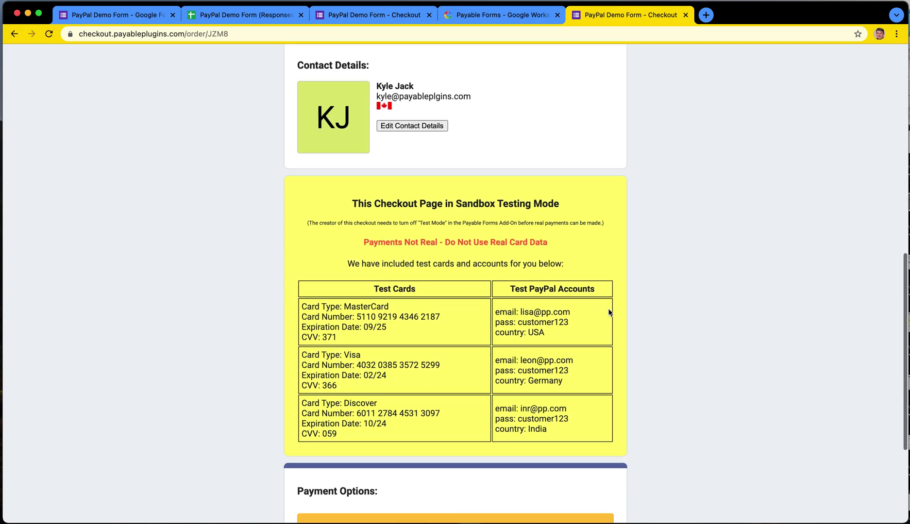
{"action": "scroll", "coordinate": [608, 311], "scroll_direction": "down", "scroll_amount": 3}
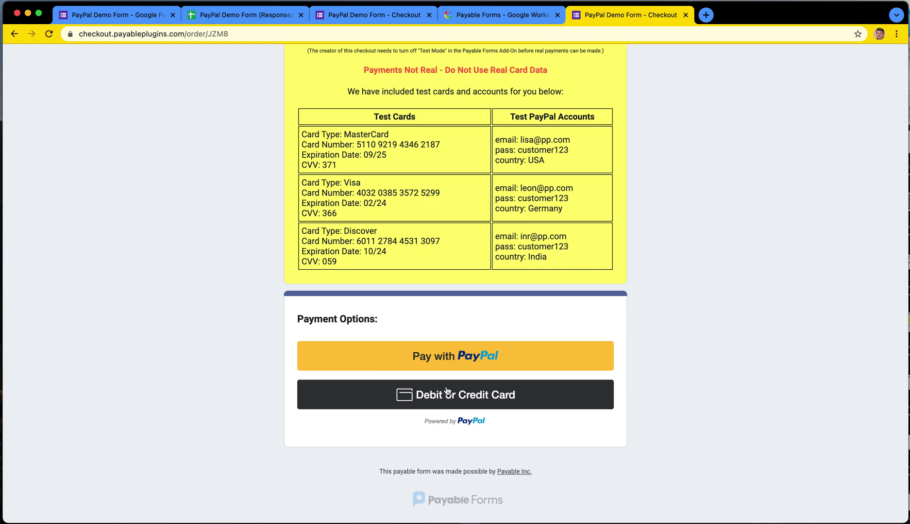
{"action": "left_click", "coordinate": [446, 360]}
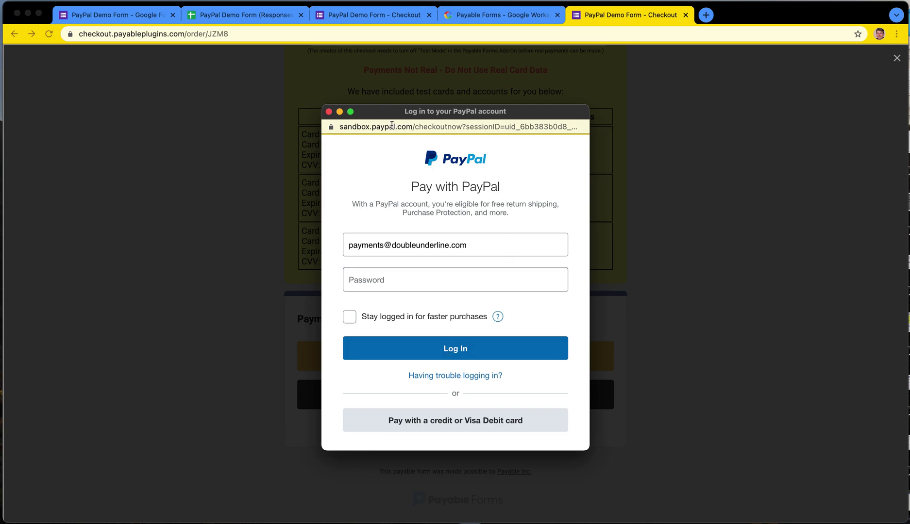
Step: Sign in to PayPal sandbox with a test buyer account email and its password
{"action": "mouse_move", "coordinate": [390, 108]}
{"action": "left_mouse_down"}
{"action": "mouse_move", "coordinate": [417, 325]}
{"action": "mouse_move", "coordinate": [440, 325]}
{"action": "mouse_move", "coordinate": [382, 151]}
{"action": "mouse_move", "coordinate": [393, 115]}
{"action": "left_mouse_up"}
{"action": "left_click_drag", "start_coordinate": [346, 131], "coordinate": [416, 131]}
{"action": "mouse_move", "coordinate": [510, 115]}
{"action": "left_mouse_down"}
{"action": "mouse_move", "coordinate": [479, 244]}
{"action": "mouse_move", "coordinate": [490, 295]}
{"action": "mouse_move", "coordinate": [508, 195]}
{"action": "mouse_move", "coordinate": [520, 209]}
{"action": "mouse_move", "coordinate": [523, 119]}
{"action": "left_mouse_up"}
{"action": "triple_click", "coordinate": [428, 252]}
{"action": "type", "text": "lisa"}
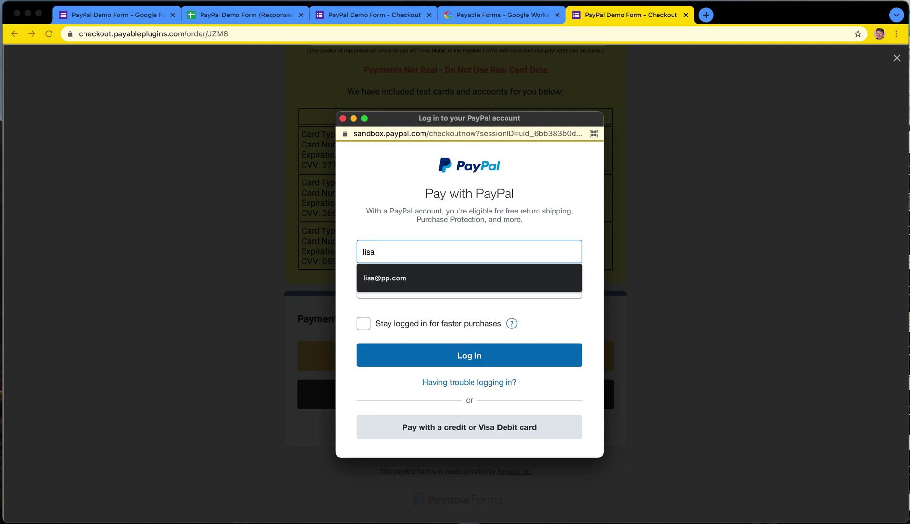
{"action": "key", "text": "Down"}
{"action": "key", "text": "Return"}
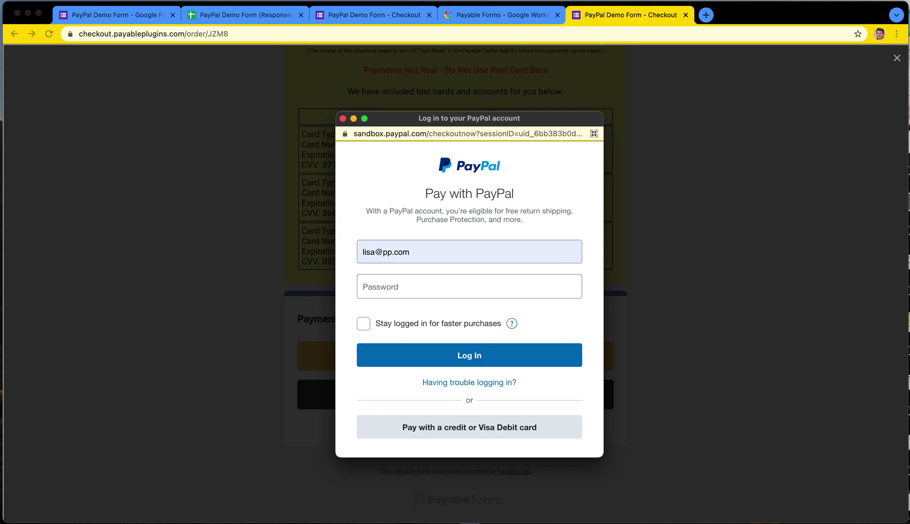
{"action": "type", "text": "password"}
{"action": "key", "text": "Return"}
Step: Review the $10.00 monthly charge, setup fee and $20.00 CAD total, then Agree & Subscribe
{"action": "left_click_drag", "start_coordinate": [561, 118], "coordinate": [538, 99]}
{"action": "left_click_drag", "start_coordinate": [583, 436], "coordinate": [639, 472]}
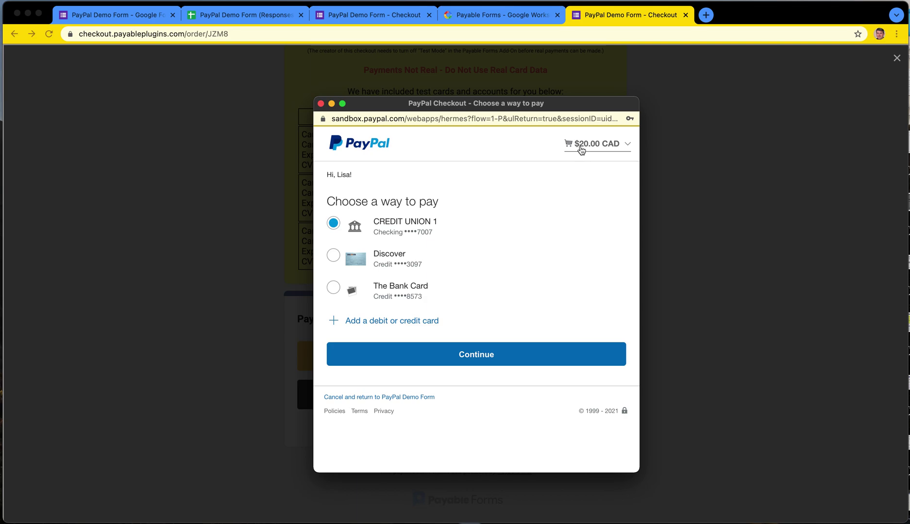
{"action": "left_click", "coordinate": [606, 149]}
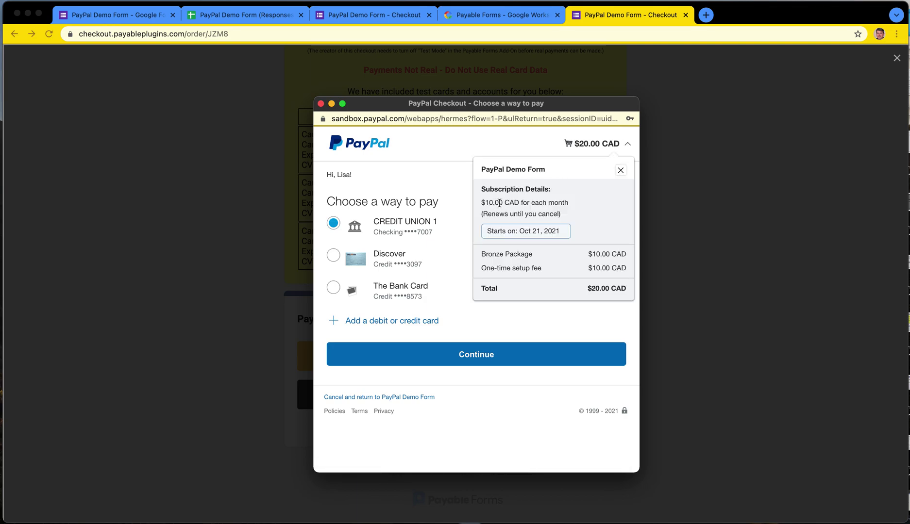
{"action": "left_click_drag", "start_coordinate": [484, 203], "coordinate": [570, 215]}
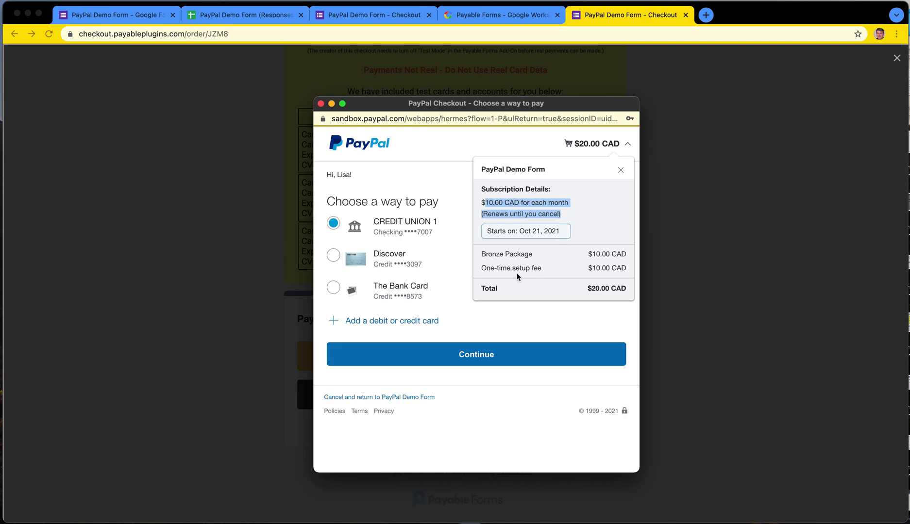
{"action": "left_click_drag", "start_coordinate": [481, 268], "coordinate": [621, 267]}
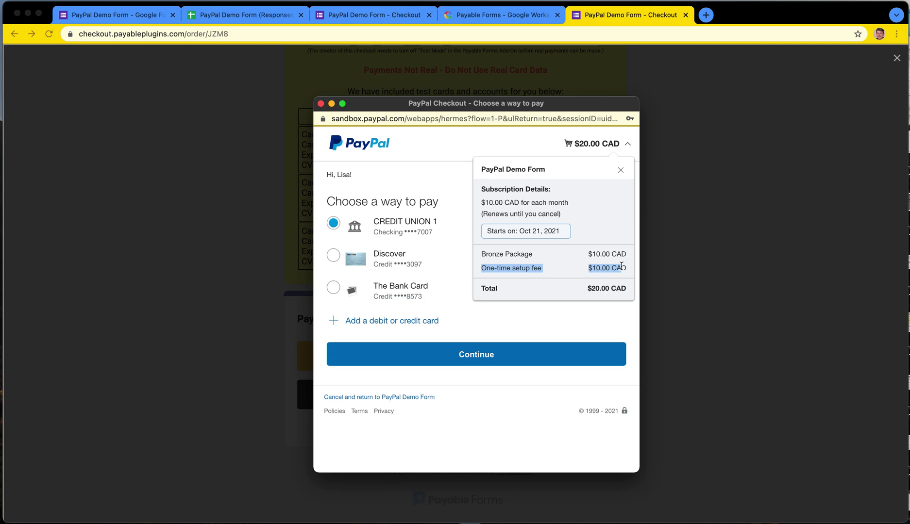
{"action": "left_click_drag", "start_coordinate": [589, 290], "coordinate": [625, 286]}
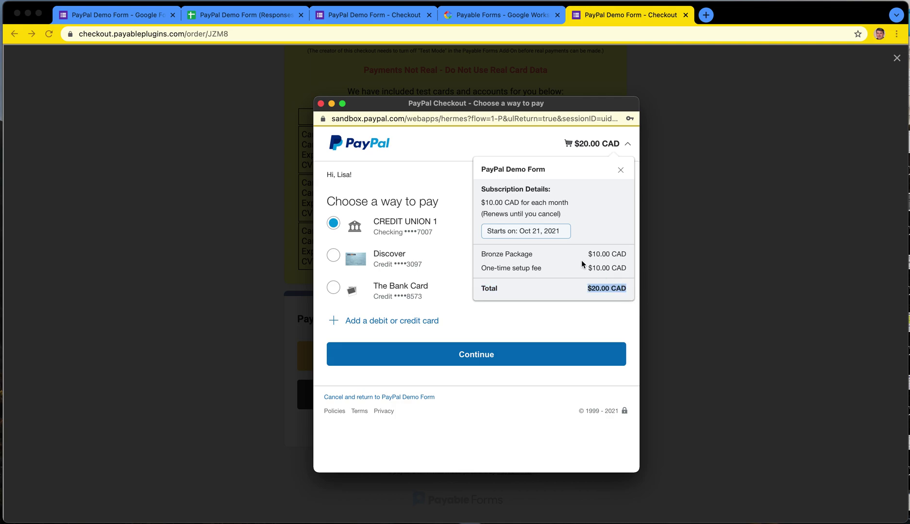
{"action": "left_click_drag", "start_coordinate": [587, 254], "coordinate": [627, 255]}
{"action": "left_click", "coordinate": [557, 257]}
{"action": "left_click", "coordinate": [522, 454]}
{"action": "left_click", "coordinate": [489, 357]}
{"action": "left_click", "coordinate": [478, 344]}
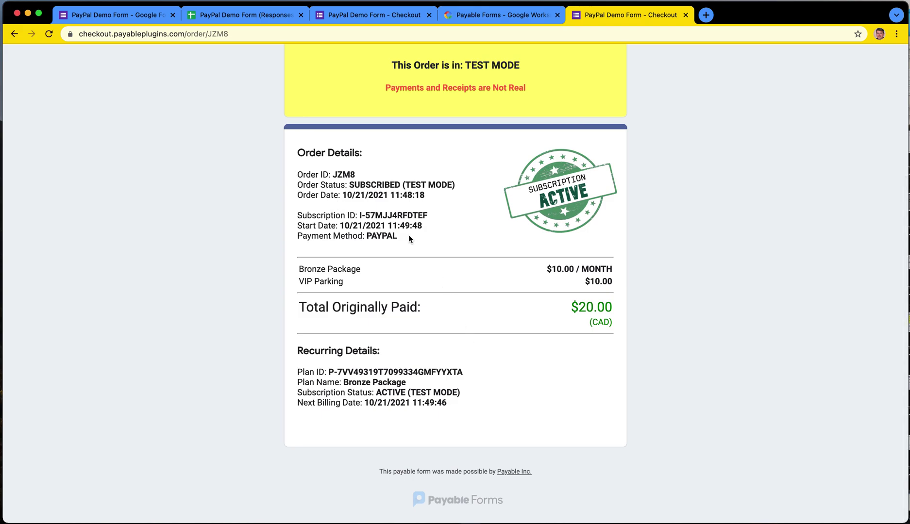
{"action": "left_click_drag", "start_coordinate": [409, 242], "coordinate": [289, 210]}
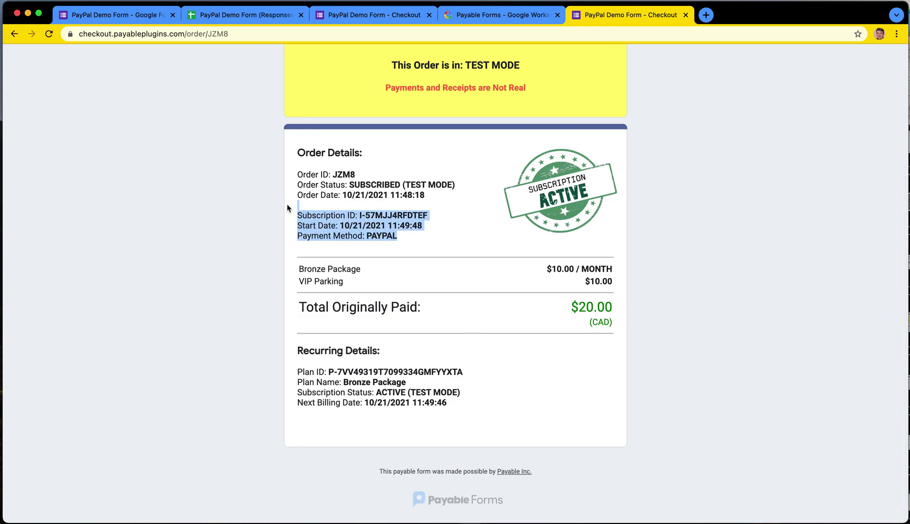
{"action": "left_click", "coordinate": [361, 218]}
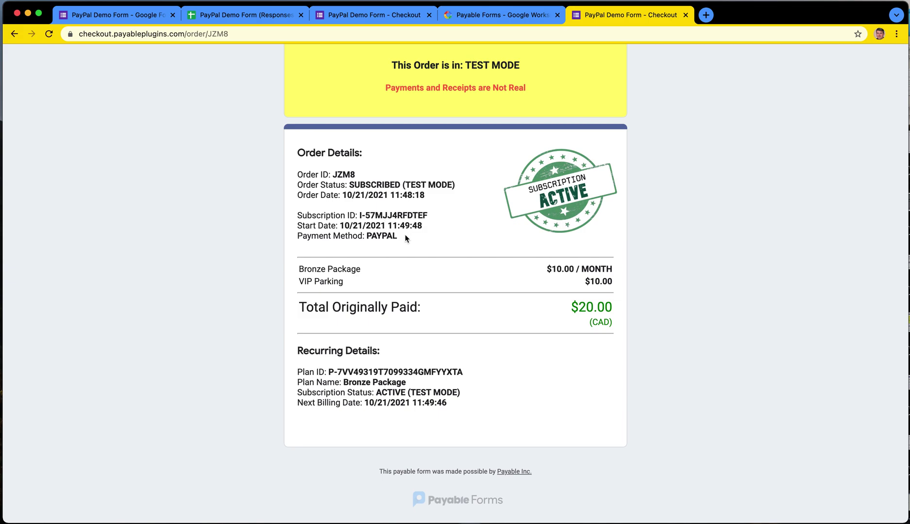
{"action": "left_click_drag", "start_coordinate": [581, 268], "coordinate": [602, 268]}
{"action": "left_click", "coordinate": [602, 268]}
{"action": "scroll", "coordinate": [461, 264], "scroll_direction": "up", "scroll_amount": 5}
{"action": "scroll", "coordinate": [460, 263], "scroll_direction": "down", "scroll_amount": 5}
{"action": "scroll", "coordinate": [338, 401], "scroll_direction": "up", "scroll_amount": 1}
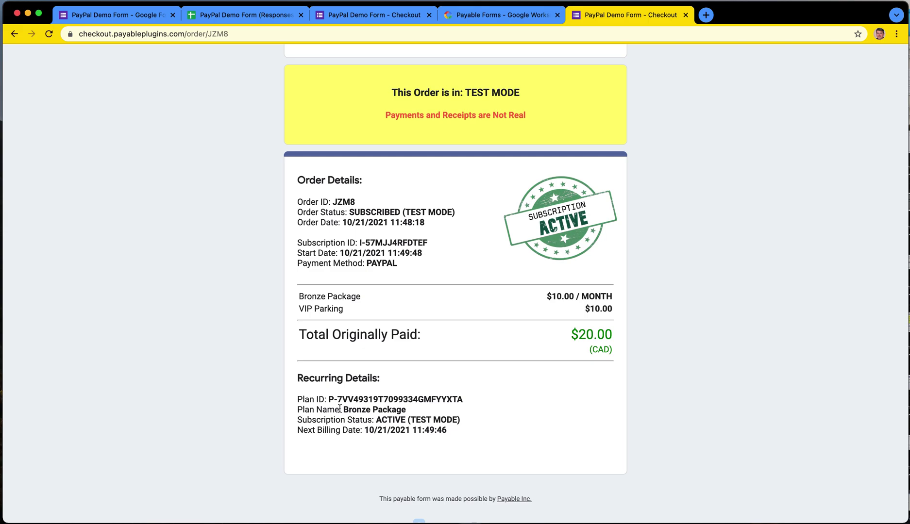
{"action": "left_click_drag", "start_coordinate": [359, 243], "coordinate": [427, 241]}
{"action": "left_click", "coordinate": [360, 244]}
{"action": "left_click_drag", "start_coordinate": [359, 244], "coordinate": [429, 243]}
{"action": "left_click", "coordinate": [426, 295]}
Step: Widen column C so 'Bronze Package - $10 / Month' in C3 shows fully
{"action": "left_click", "coordinate": [286, 18]}
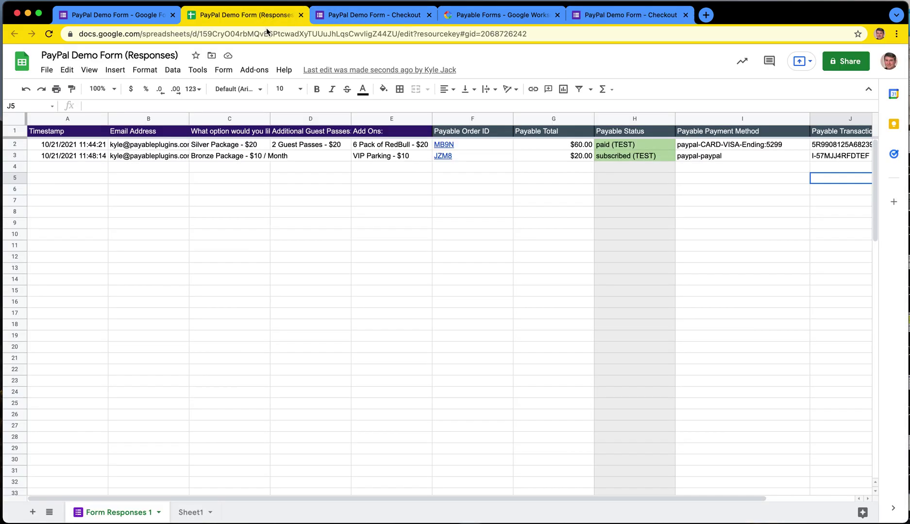
{"action": "left_click", "coordinate": [307, 268]}
{"action": "left_click", "coordinate": [216, 157]}
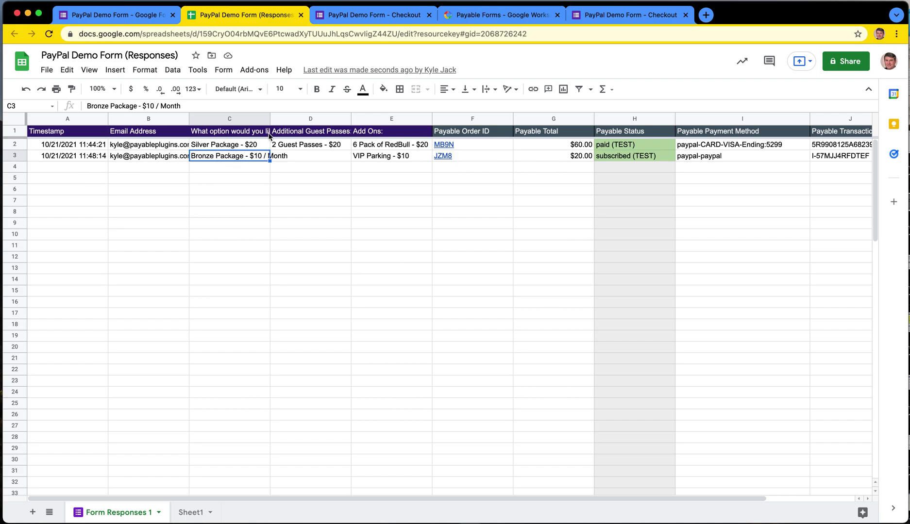
{"action": "left_click_drag", "start_coordinate": [270, 118], "coordinate": [296, 118]}
Step: Check the paypal-paypal method in I3 and compare J3's subscription ID with the first transaction ID
{"action": "left_click", "coordinate": [661, 156]}
{"action": "left_click", "coordinate": [658, 212]}
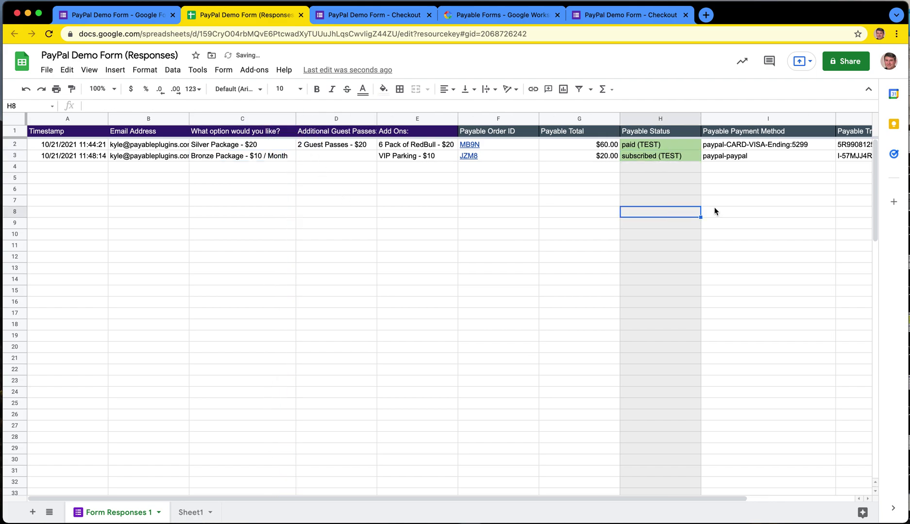
{"action": "scroll", "coordinate": [716, 209], "scroll_direction": "right", "scroll_amount": 3}
{"action": "left_click", "coordinate": [553, 156]}
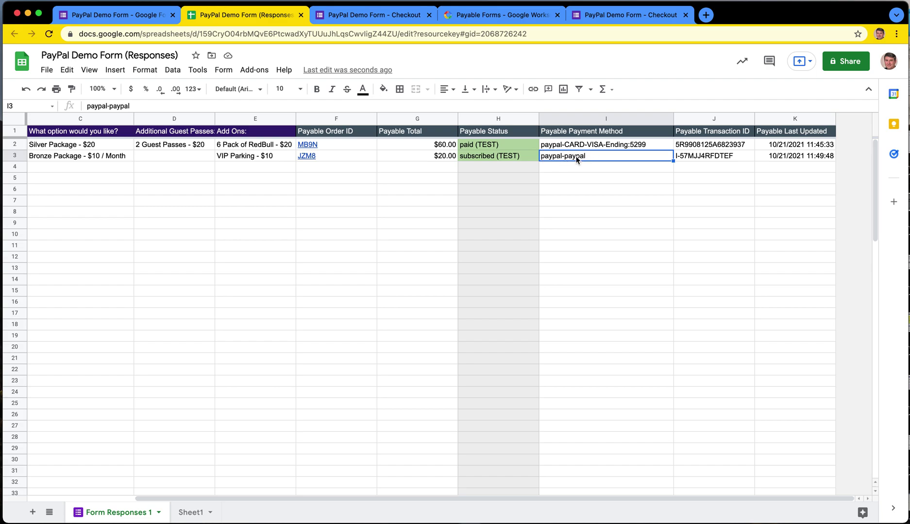
{"action": "left_click", "coordinate": [692, 157]}
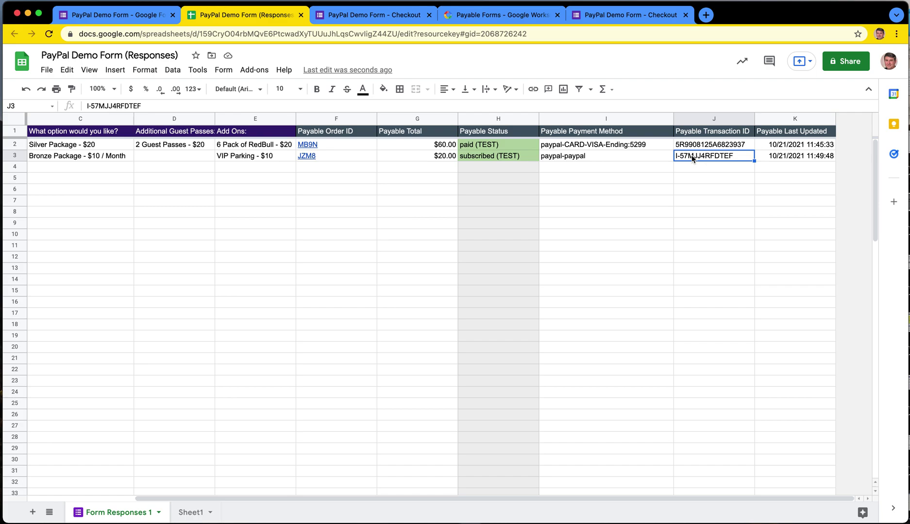
{"action": "left_click", "coordinate": [687, 146]}
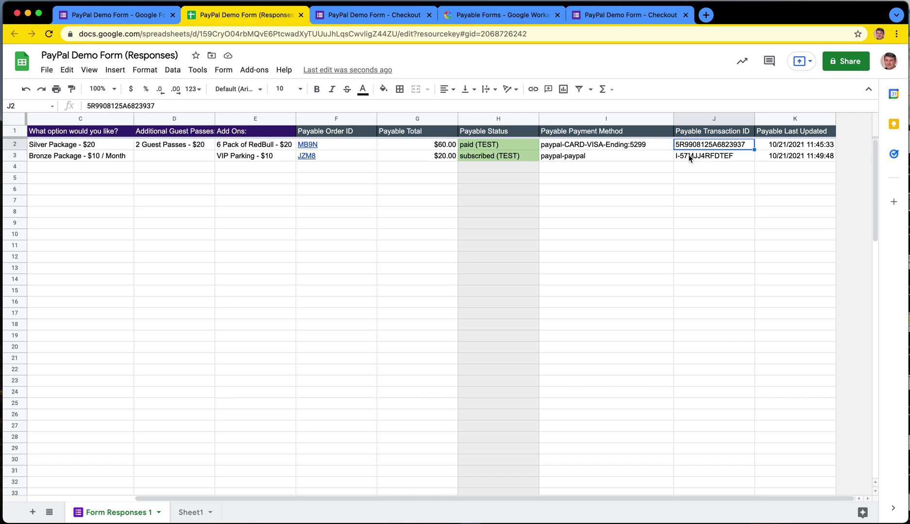
{"action": "left_click", "coordinate": [690, 157]}
{"action": "left_click", "coordinate": [689, 147]}
{"action": "left_click", "coordinate": [690, 160]}
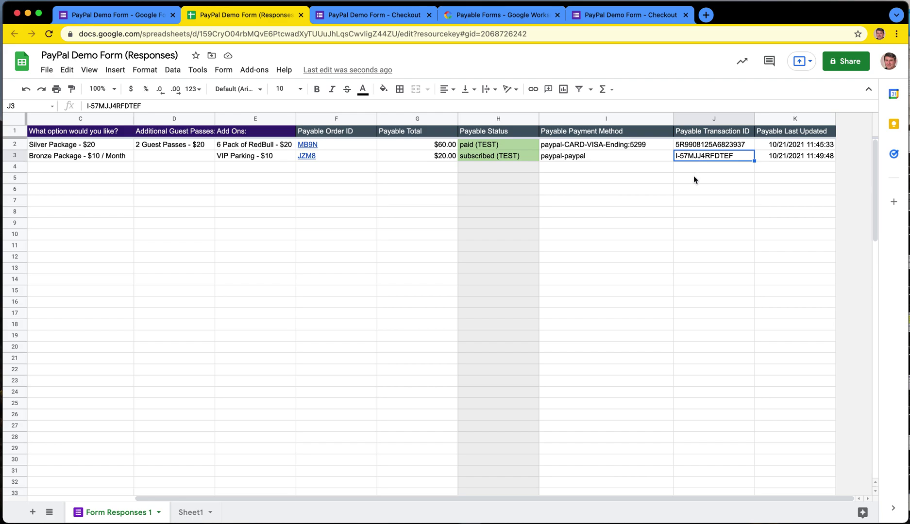
{"action": "left_click", "coordinate": [694, 192]}
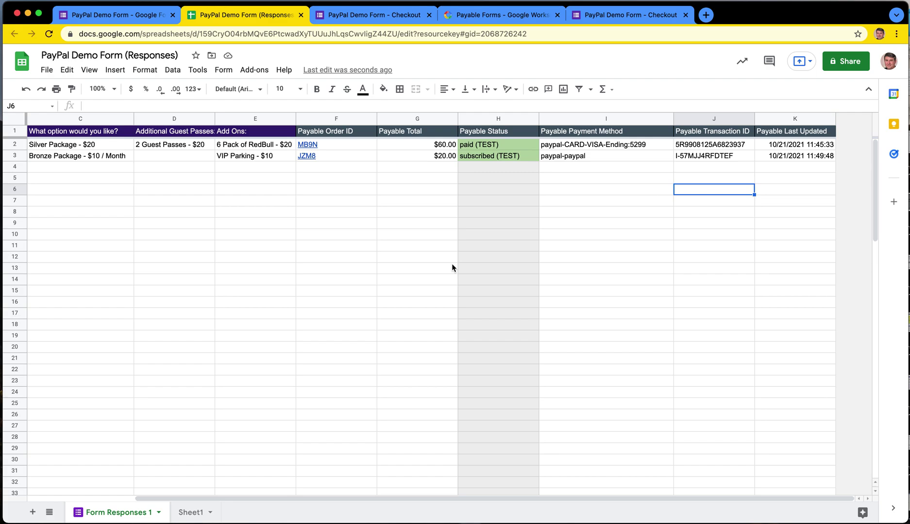
Step: Check the subscribed (TEST) status in H3, then bring up the MB9N order's checkout page
{"action": "left_click", "coordinate": [469, 156]}
{"action": "left_click", "coordinate": [439, 225]}
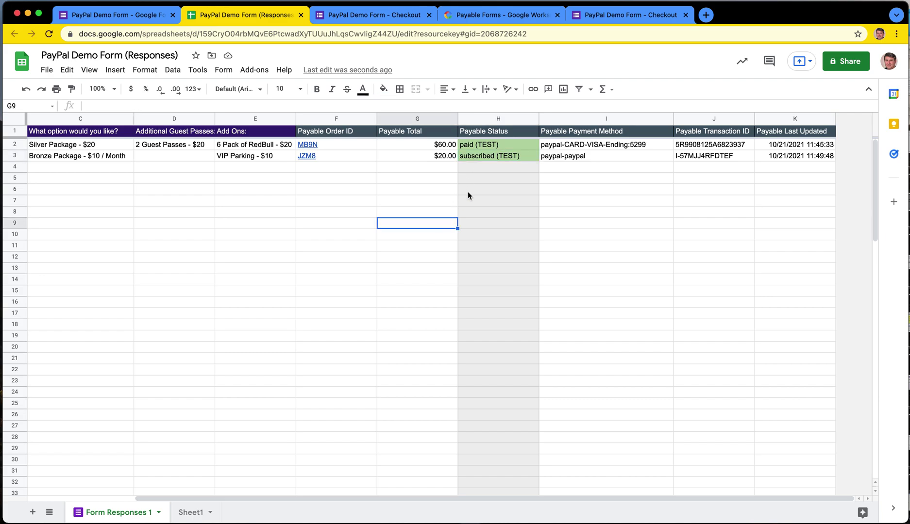
{"action": "left_click", "coordinate": [494, 157]}
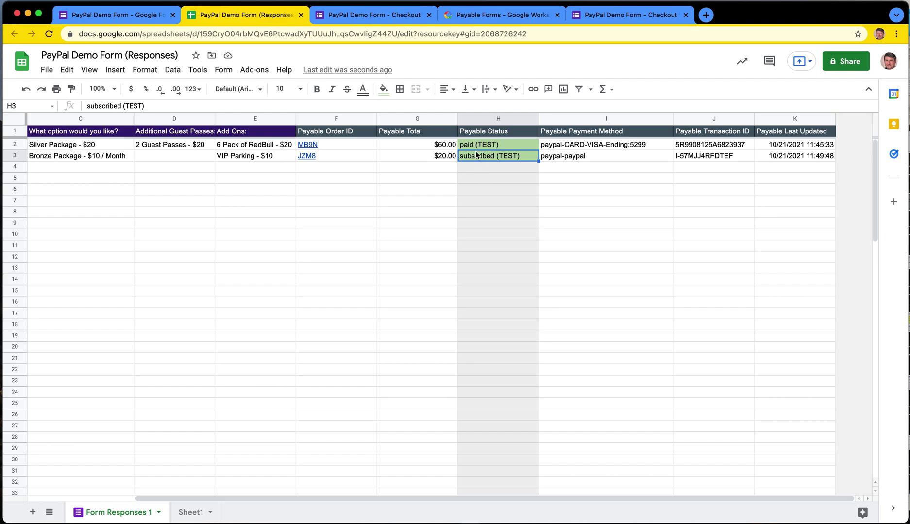
{"action": "left_click", "coordinate": [483, 173]}
{"action": "left_click", "coordinate": [421, 247]}
{"action": "scroll", "coordinate": [321, 272], "scroll_direction": "left", "scroll_amount": 4}
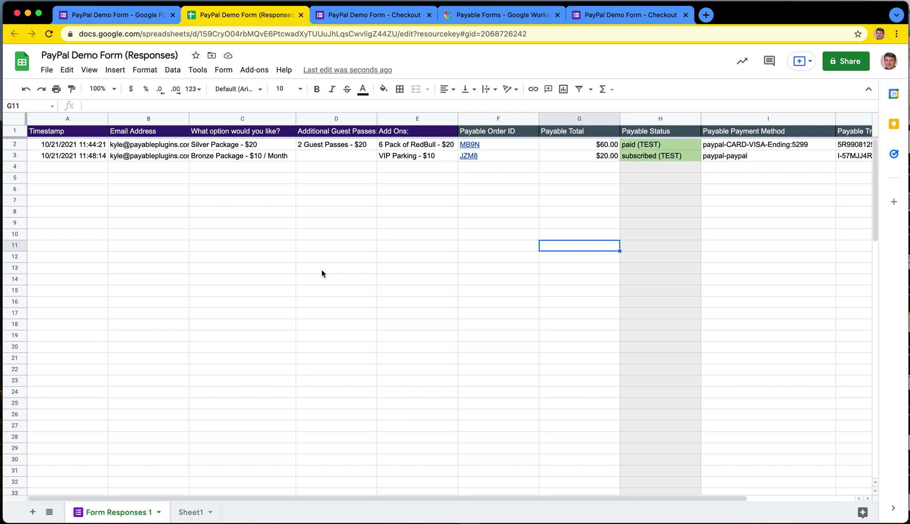
{"action": "left_click", "coordinate": [374, 15]}
{"action": "left_click", "coordinate": [238, 275]}
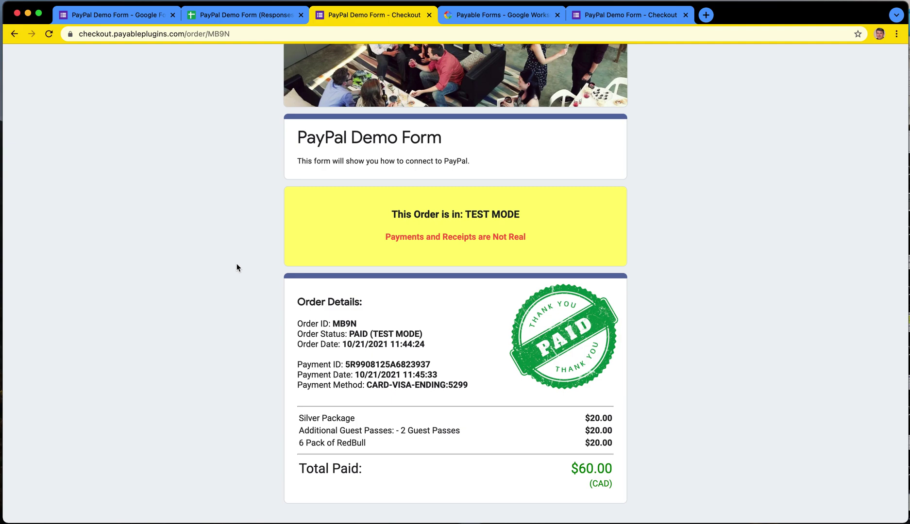
{"action": "scroll", "coordinate": [228, 250], "scroll_direction": "up", "scroll_amount": 1}
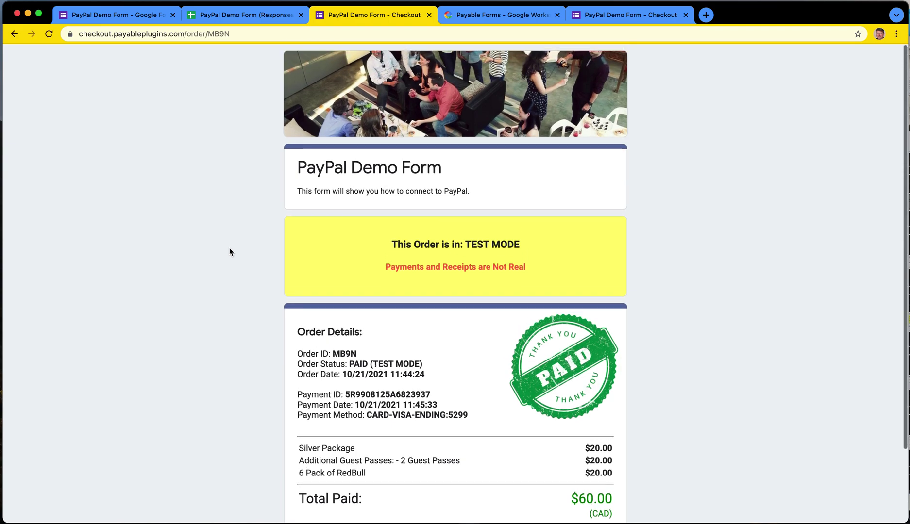